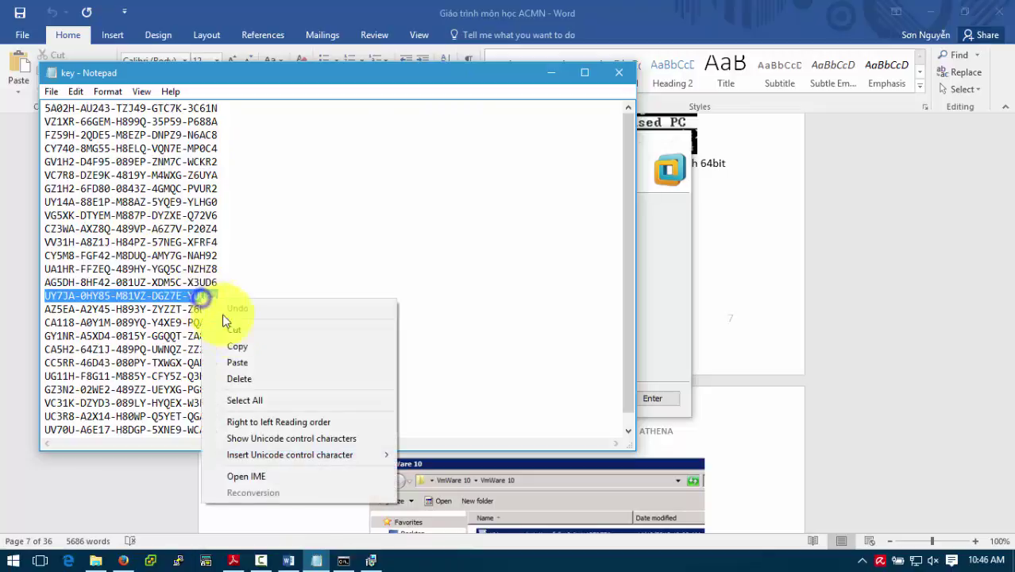
- Copy the highlighted license key from the key file into VMware Workstation Pro Setup, finish the installation and minimize the key file
left_click(243, 344)
key("alt+Tab")
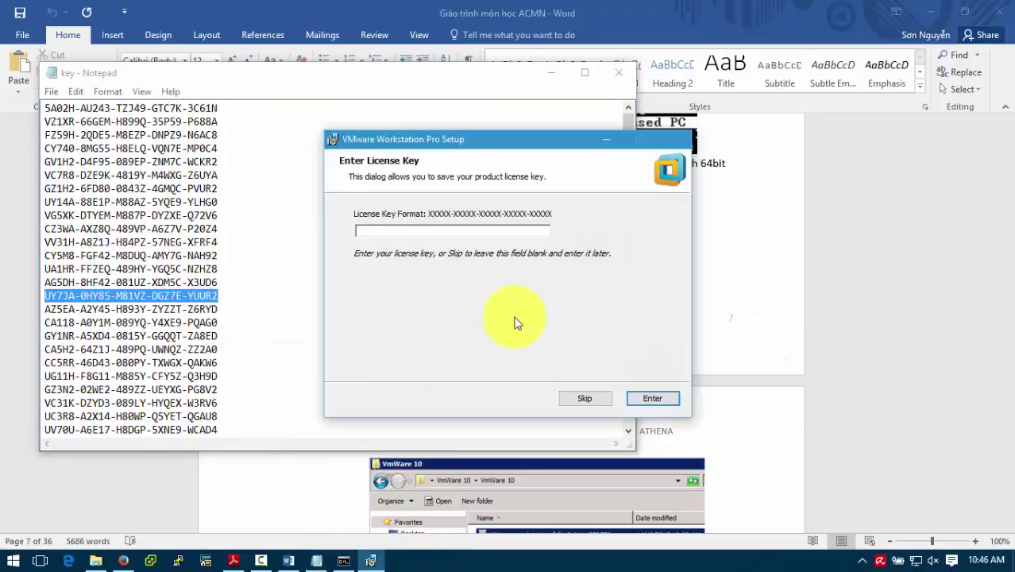
left_click(521, 228)
key("ctrl+v")
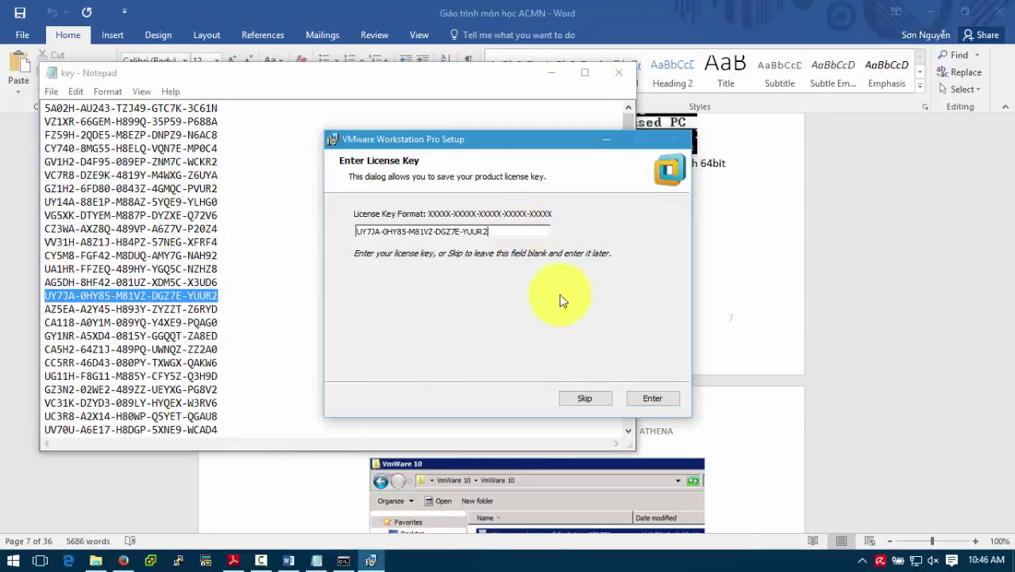
left_click(643, 401)
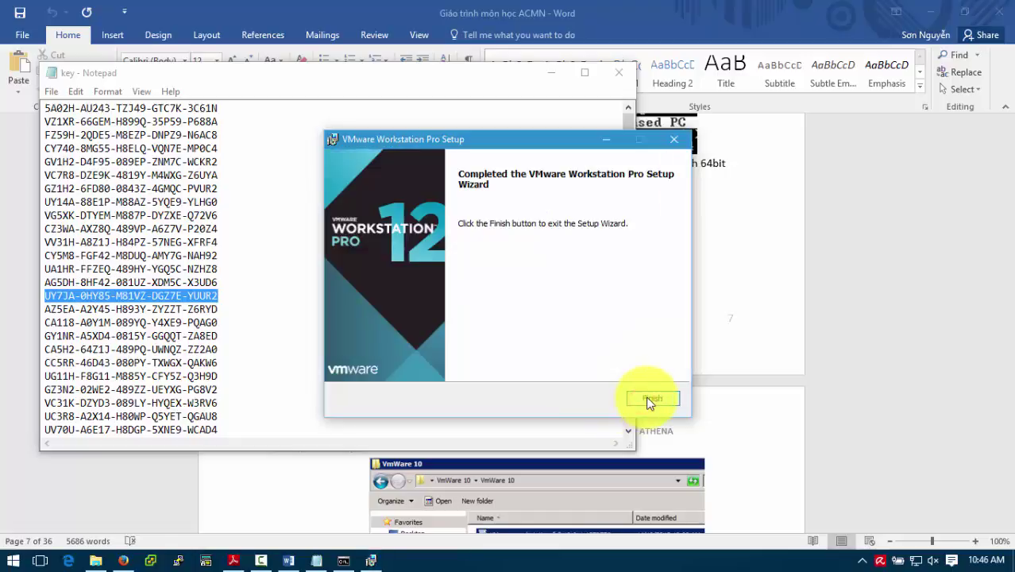
left_click(647, 400)
left_click(550, 73)
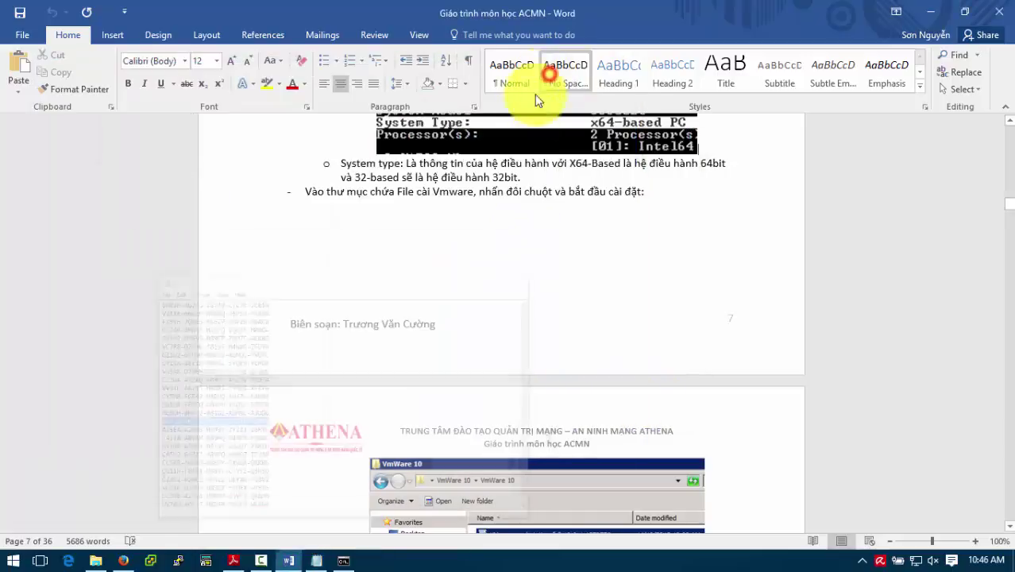
- Check the "Bước 2: Cài đặt các máy ảo trên Vmware" section of the Word guide and launch VMware Workstation Pro from the desktop
left_click(563, 329)
scroll(563, 329, "down", 10)
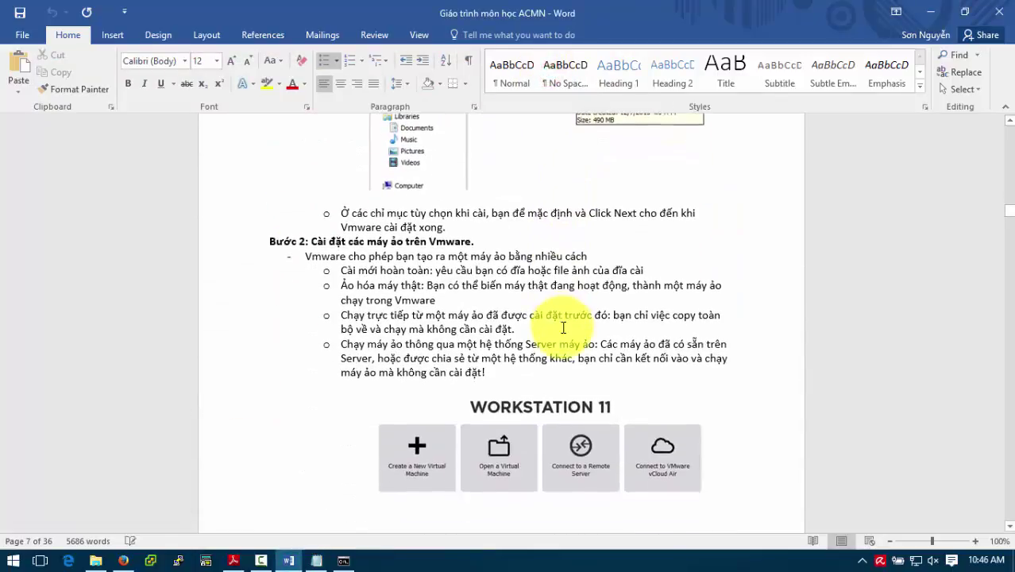
left_click_drag(474, 169, 273, 170)
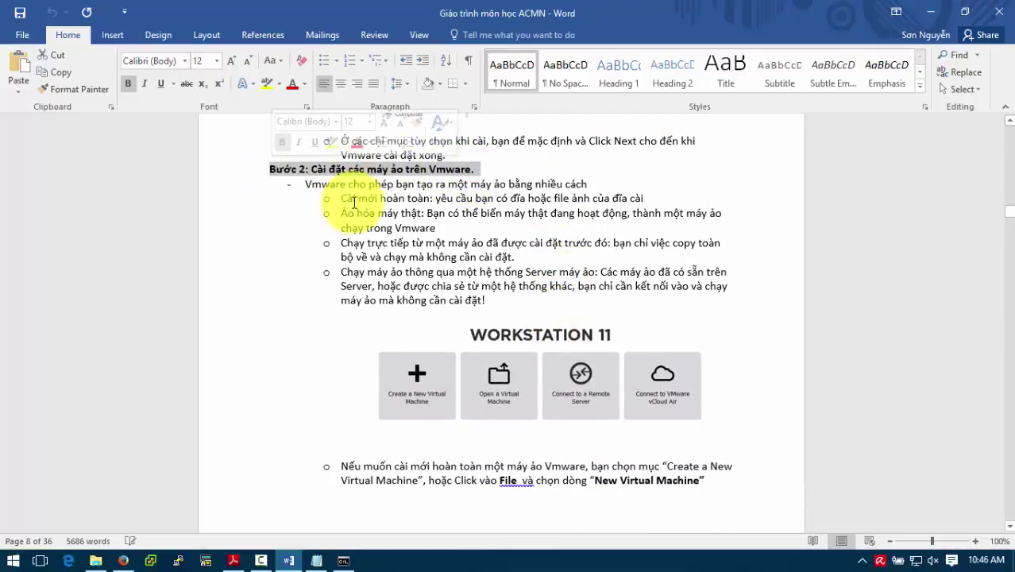
left_click(262, 228)
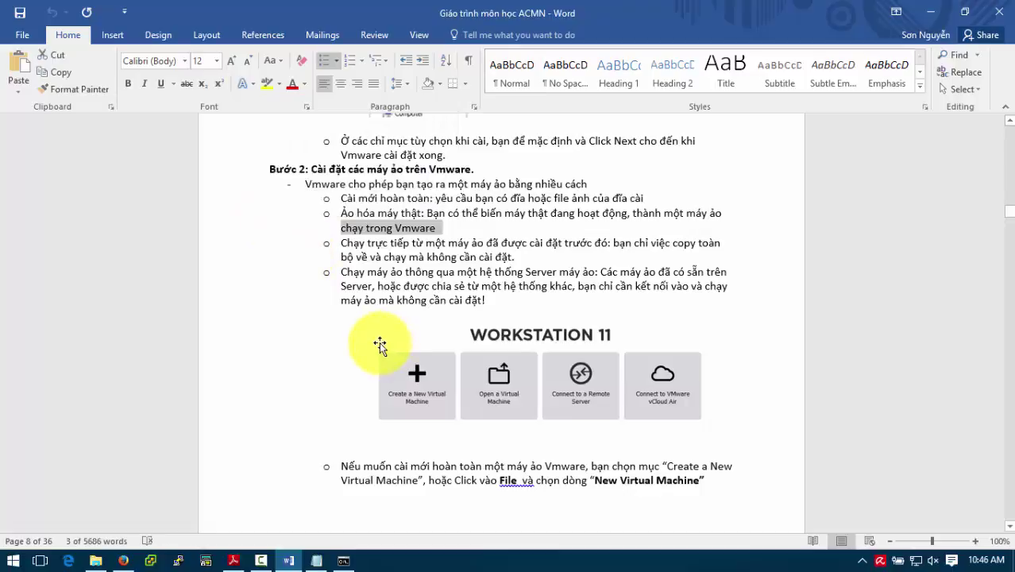
key("super+d")
left_click(32, 400)
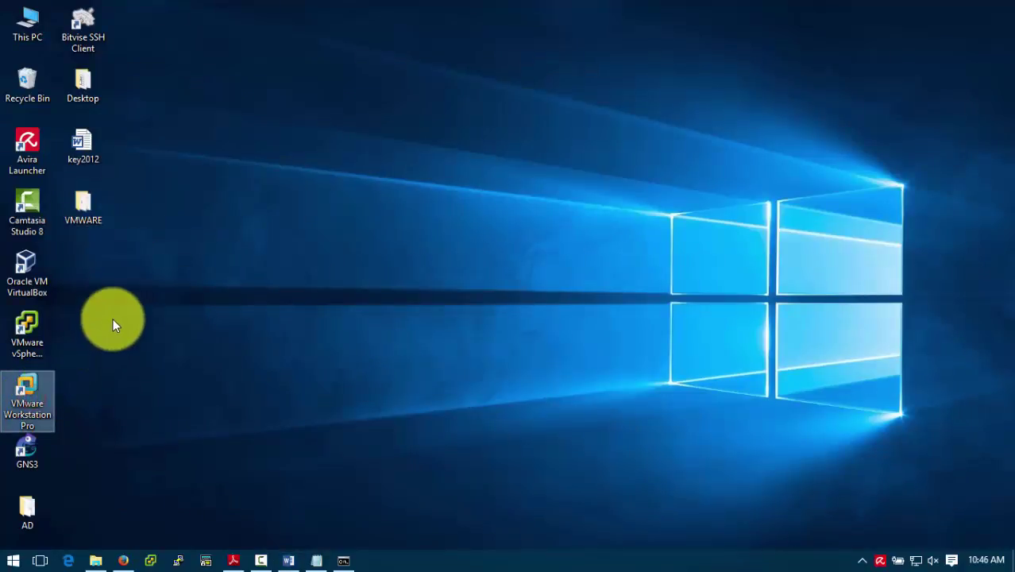
key("Return")
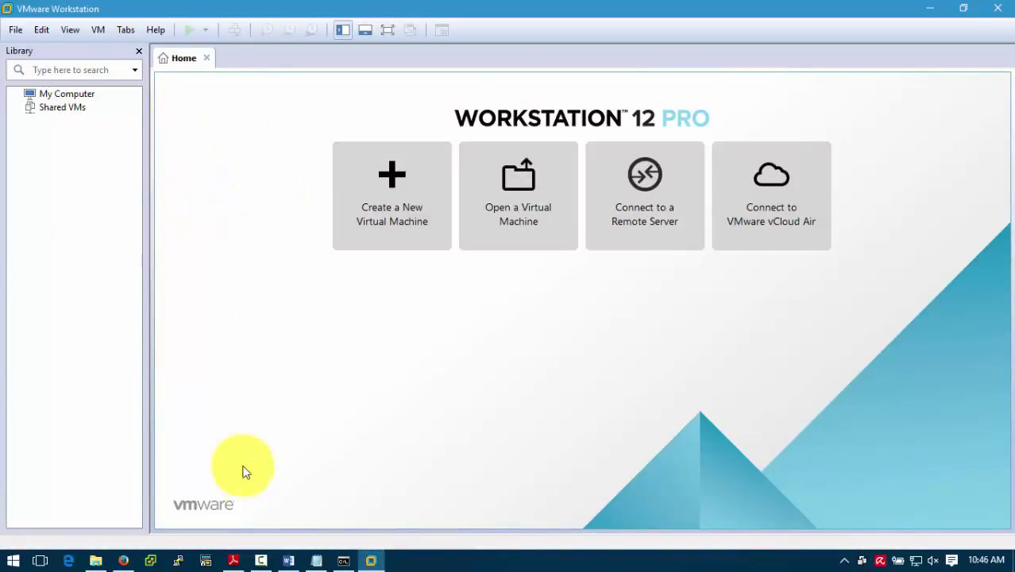
- Consult the Word guide's instructions for a new virtual machine and start one in VMware Workstation with the Typical configuration
left_click(288, 561)
scroll(318, 421, "down", 4)
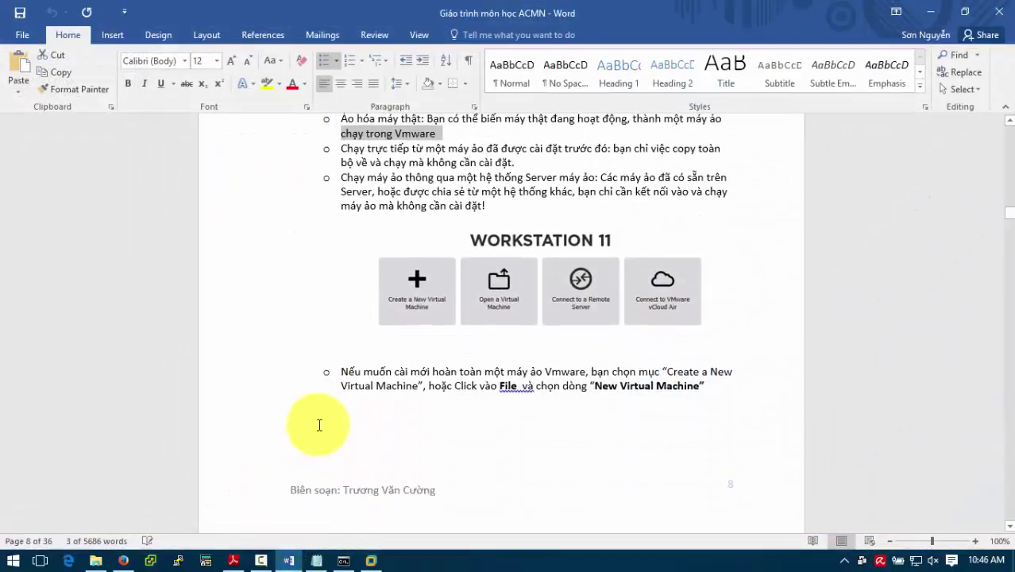
scroll(324, 401, "down", 3)
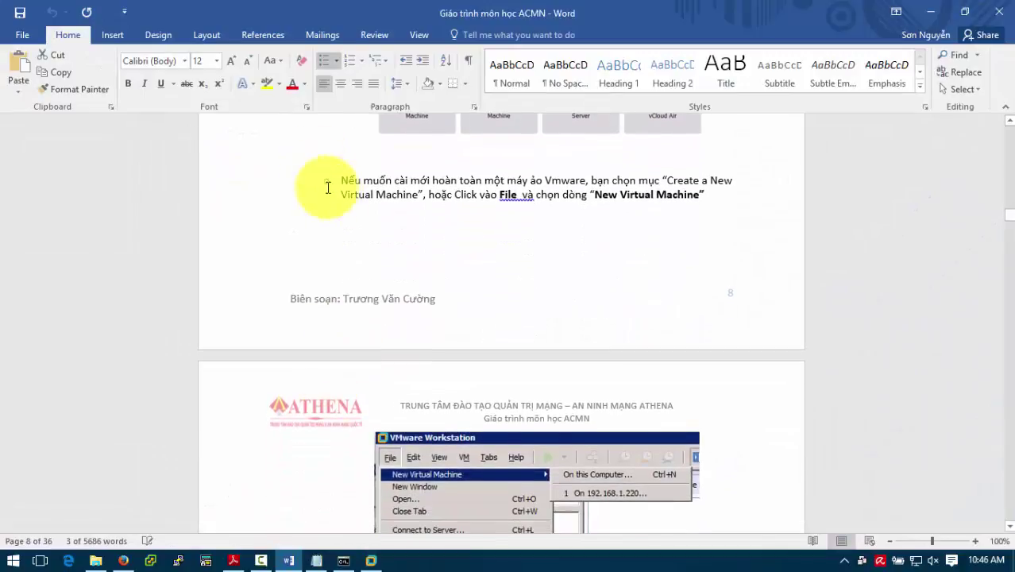
left_click_drag(708, 194, 335, 178)
left_click(370, 240)
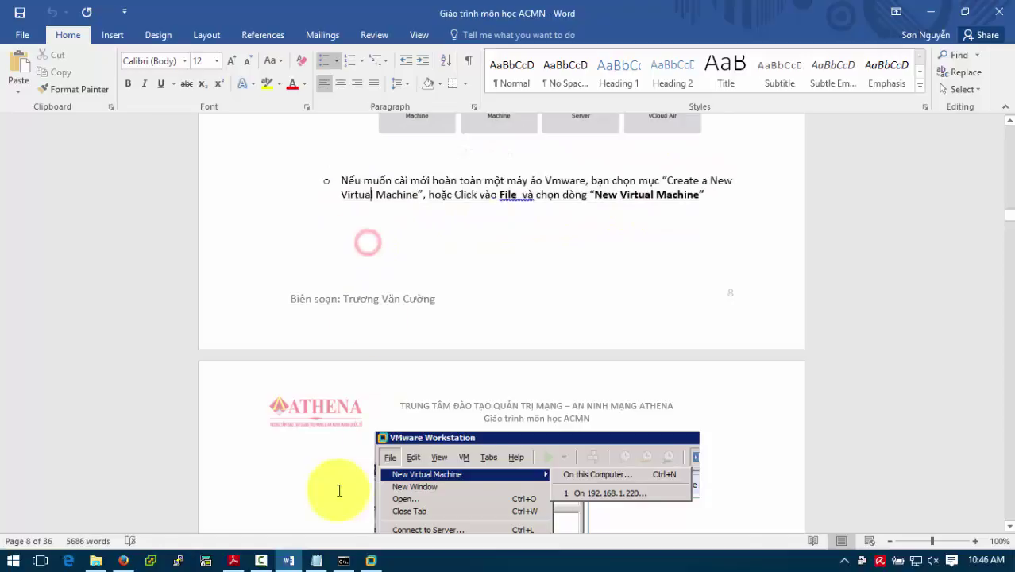
left_click(371, 561)
left_click(16, 29)
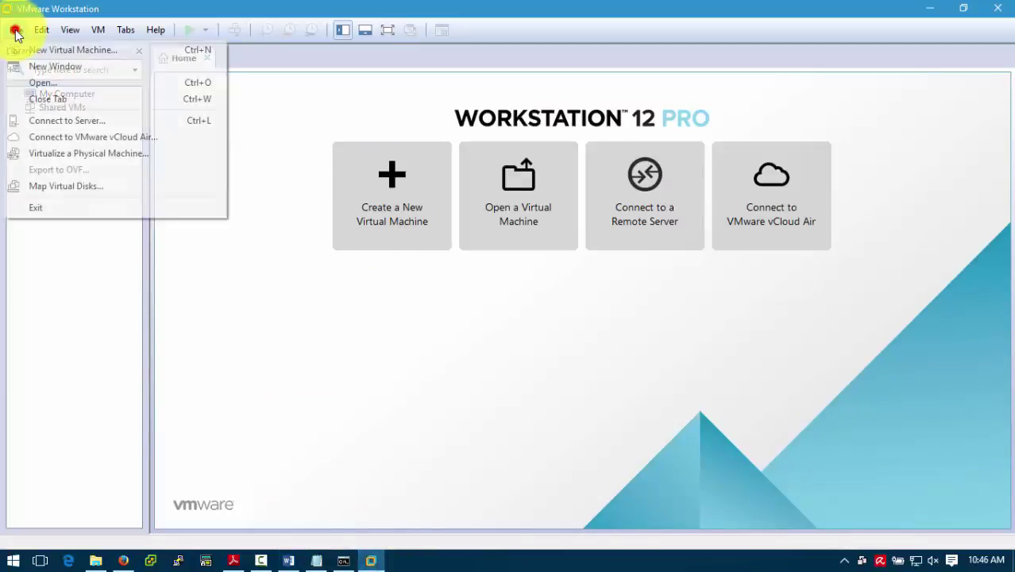
left_click(24, 50)
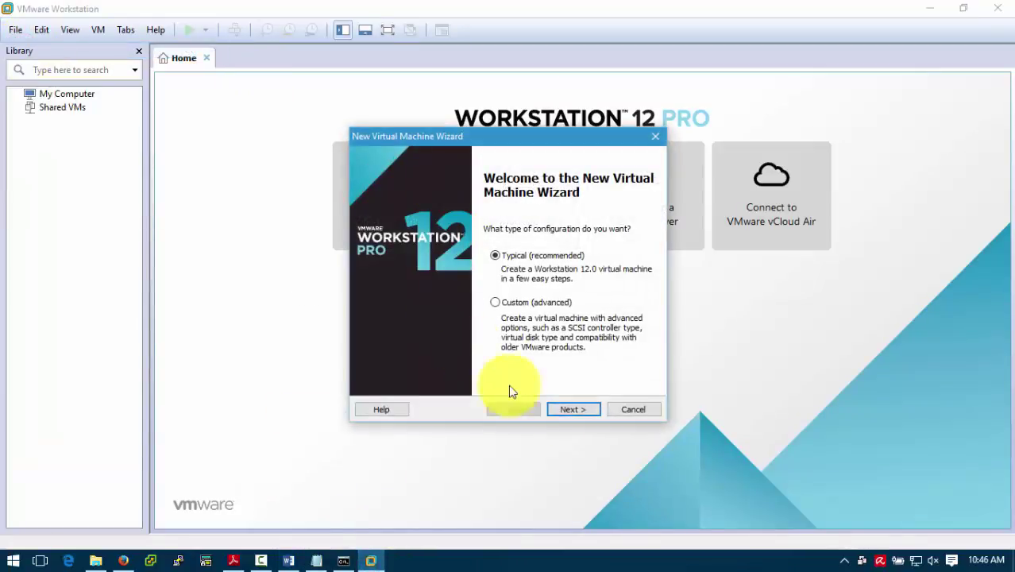
left_click(573, 409)
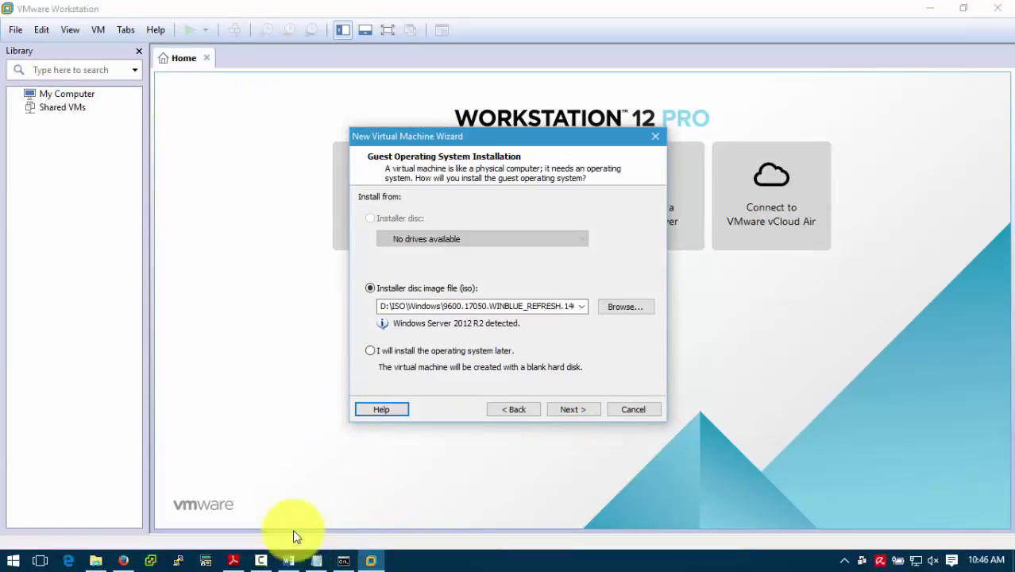
- Read the Word guide's notes on the Typical configuration and on choosing the operating system's disc image
left_click(288, 560)
scroll(334, 390, "down", 10)
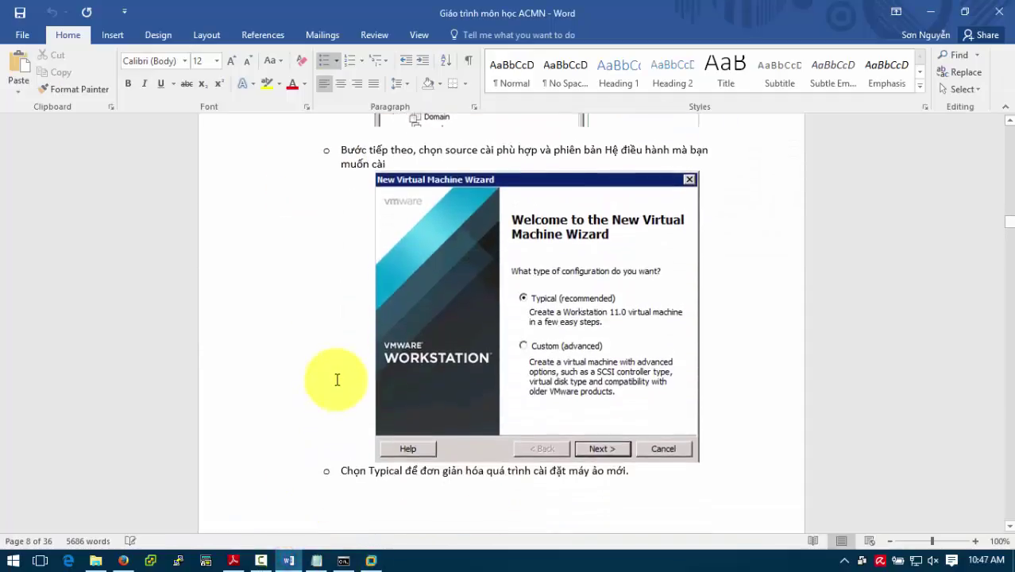
scroll(341, 378, "down", 2)
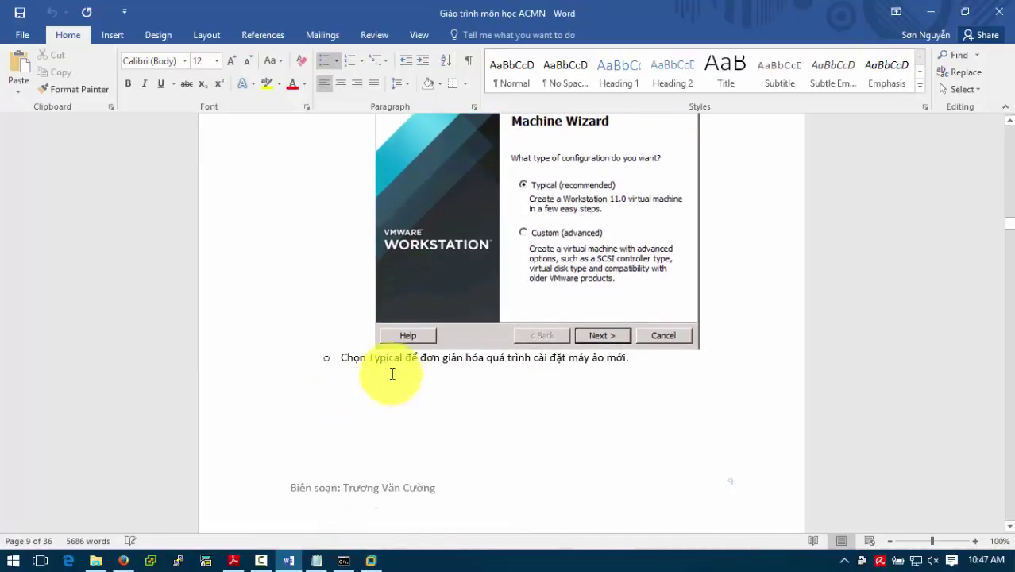
left_click(637, 363)
left_click_drag(592, 359, 341, 357)
scroll(378, 431, "down", 15)
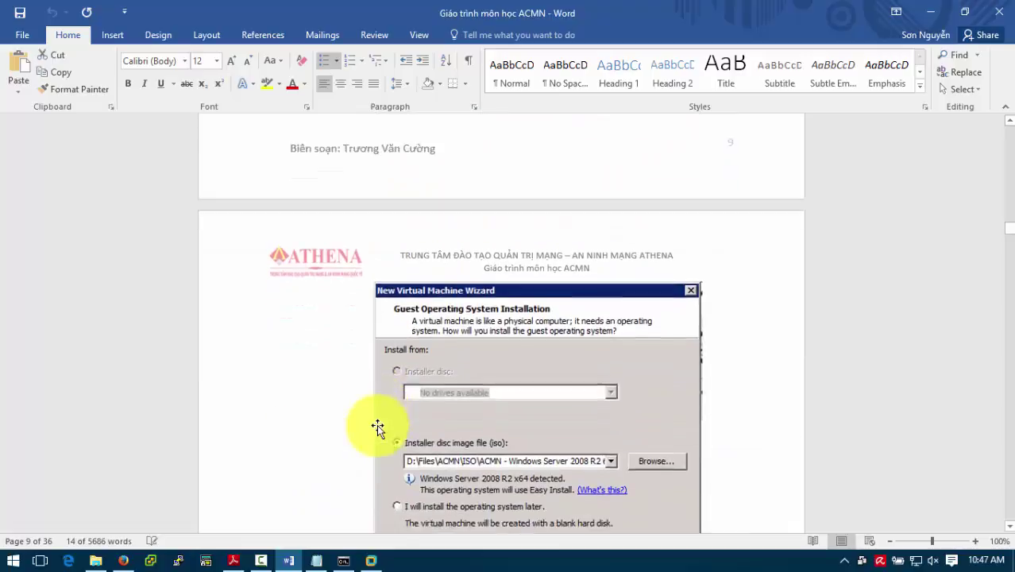
scroll(361, 441, "down", 1)
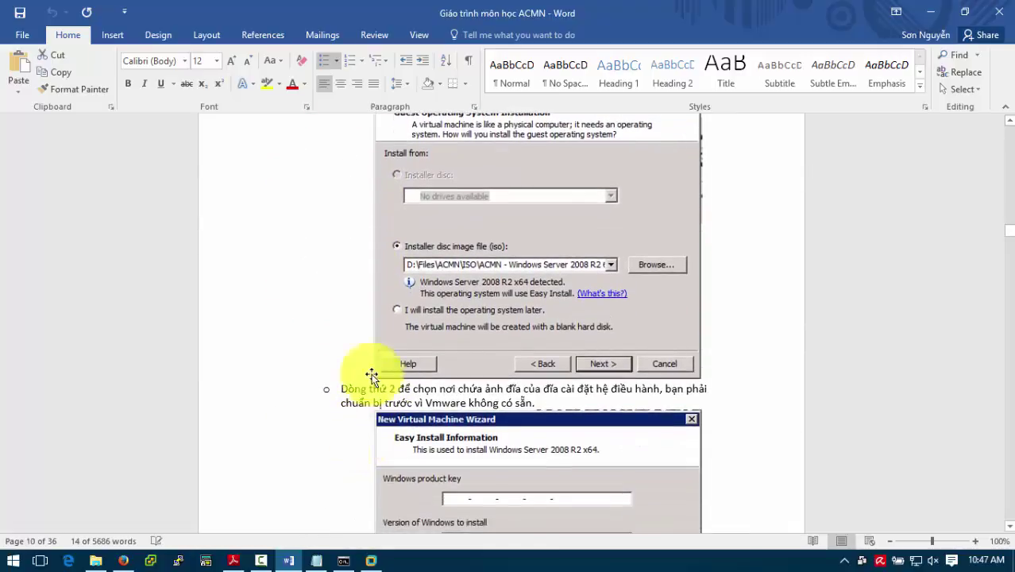
- Back in VMware Workstation, select D:\ISO\Windows\Windows Server_2008_R2.iso as the installer disc image and proceed to the Easy Install information
left_click(371, 561)
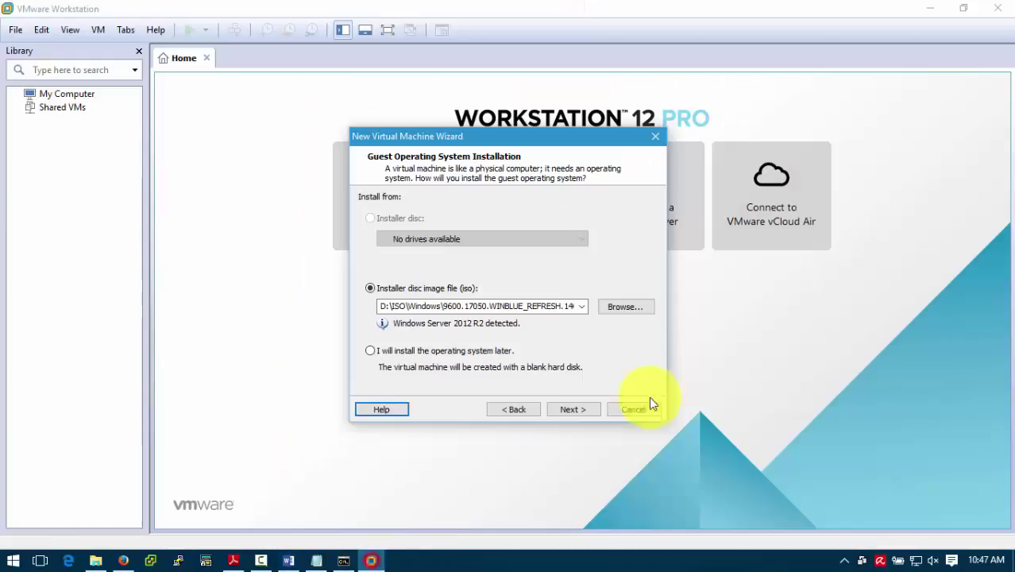
left_click(613, 307)
left_click(407, 370)
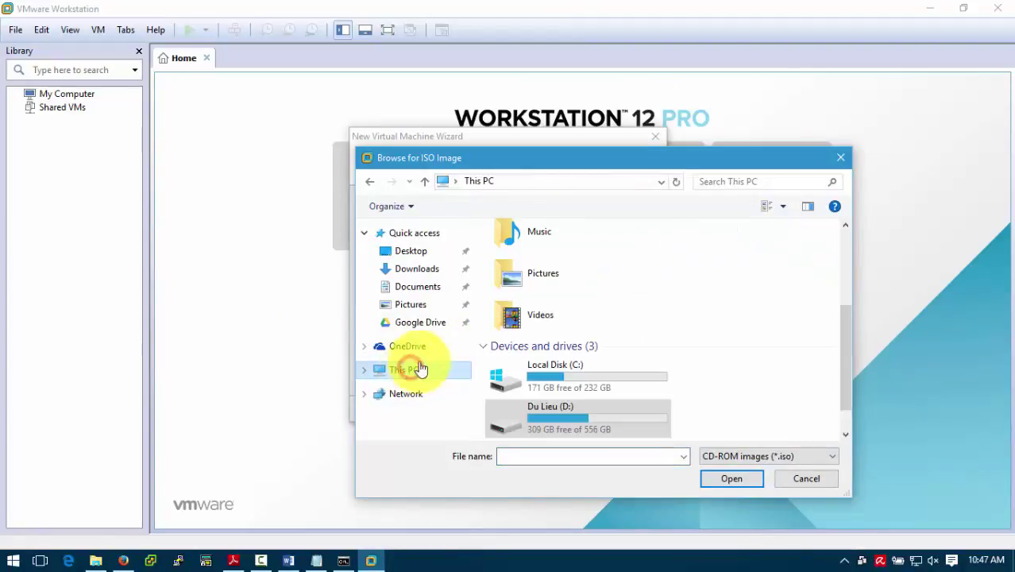
double_click(585, 412)
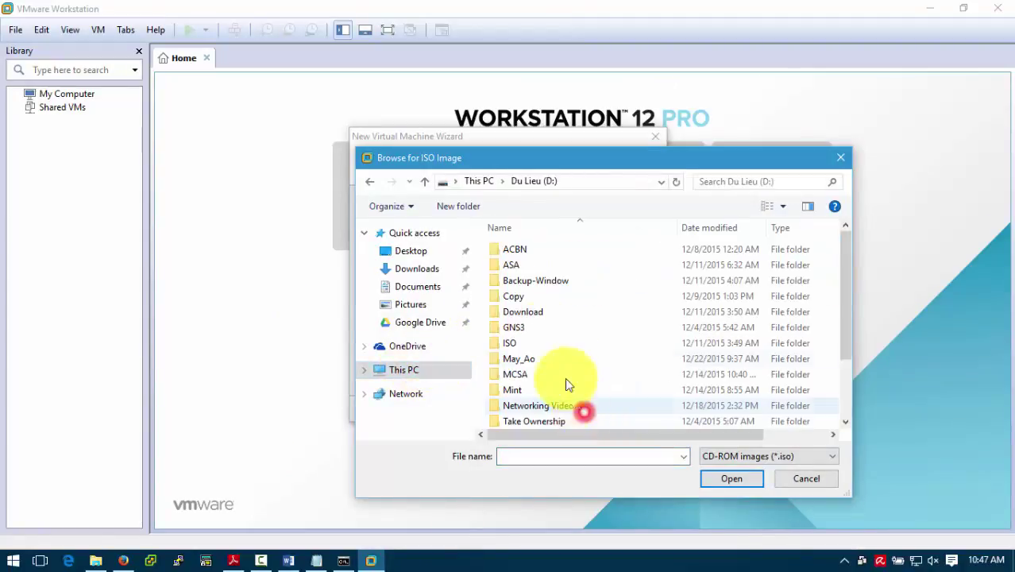
double_click(528, 343)
double_click(528, 282)
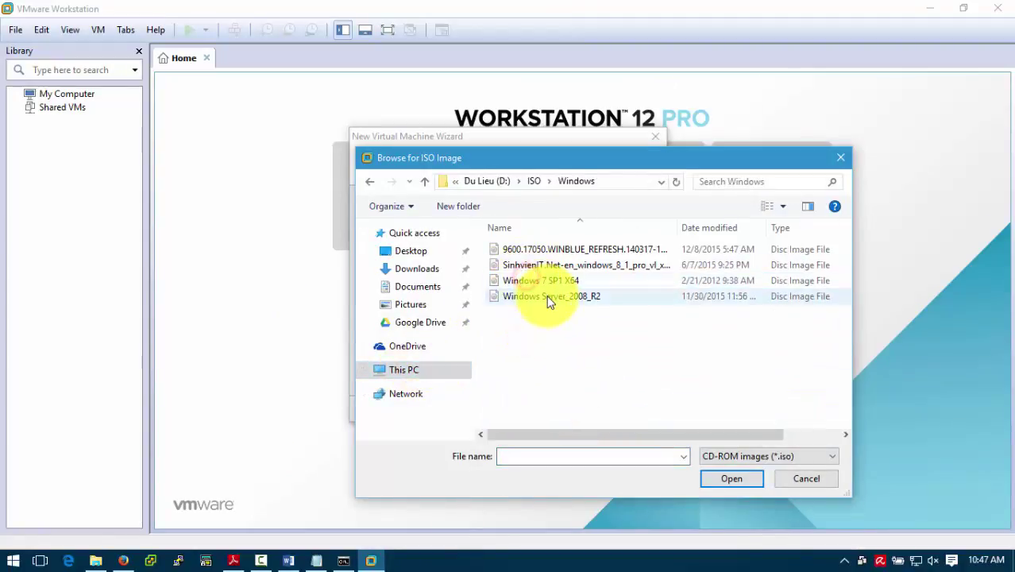
double_click(546, 295)
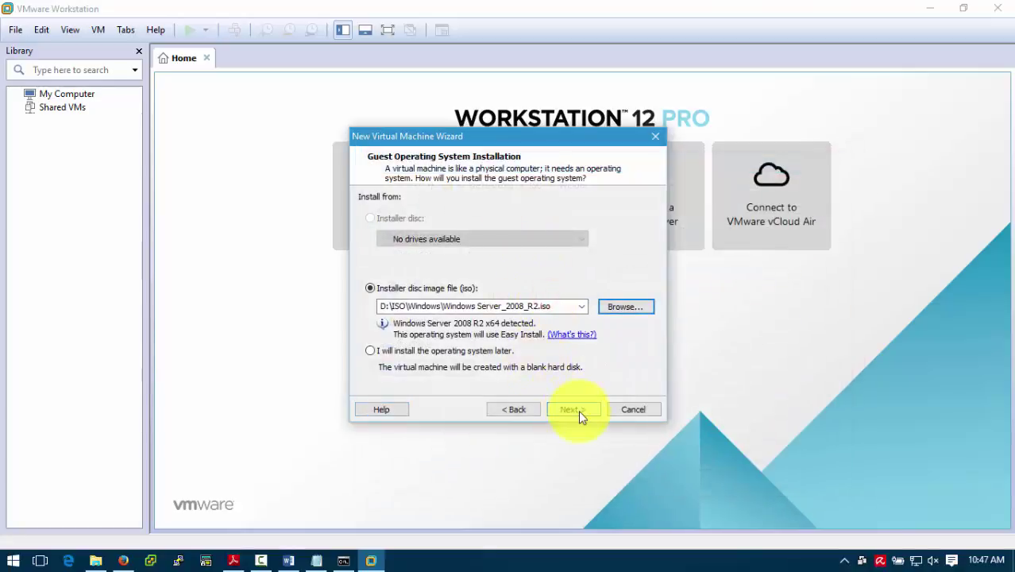
left_click(578, 410)
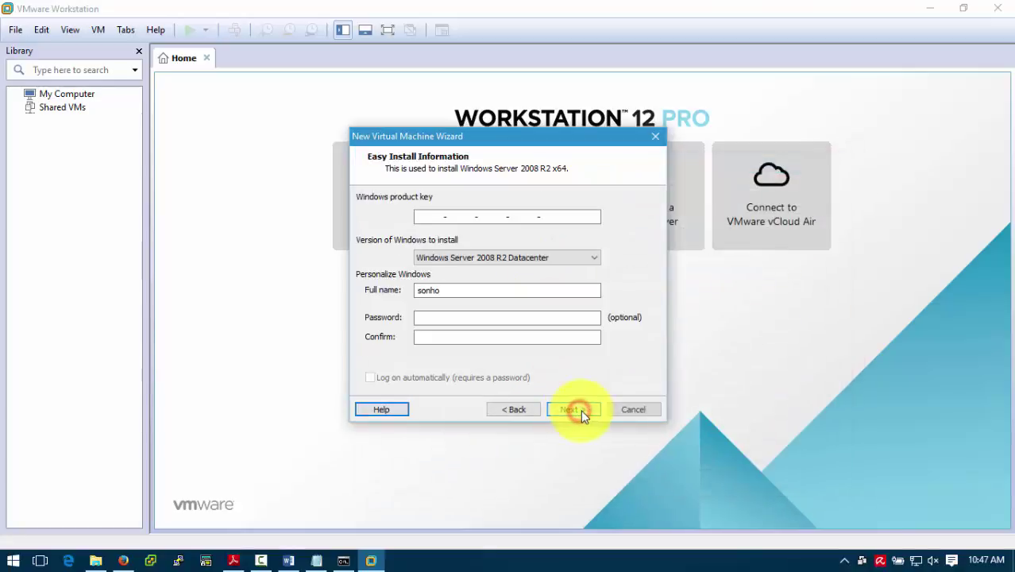
- Consult the guide's version note, choose Windows Server 2008 R2 Enterprise as the version to install and set the full name to adminsitrator
left_click(289, 560)
scroll(369, 442, "down", 6)
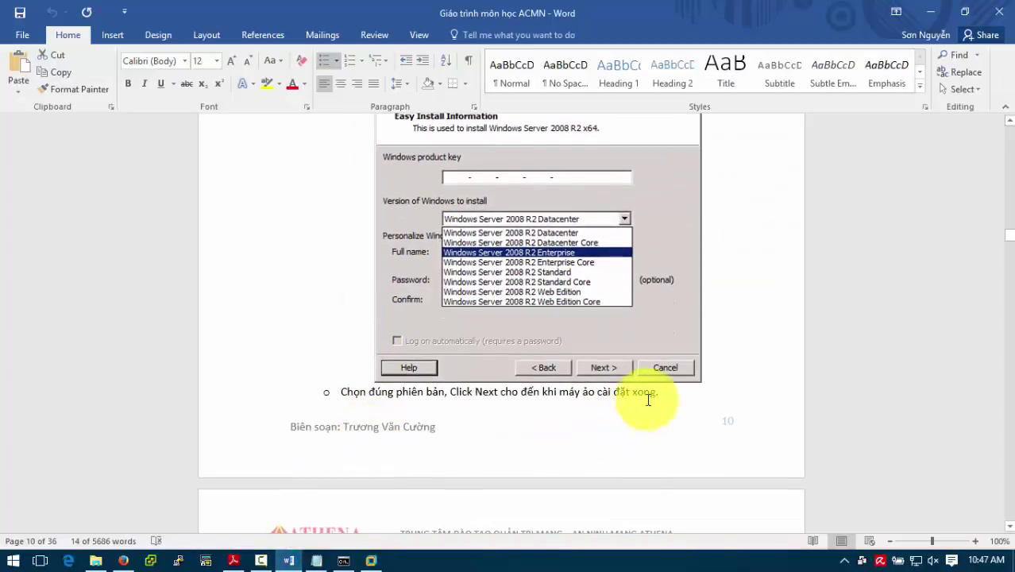
left_click(653, 394)
left_click_drag(652, 395, 306, 370)
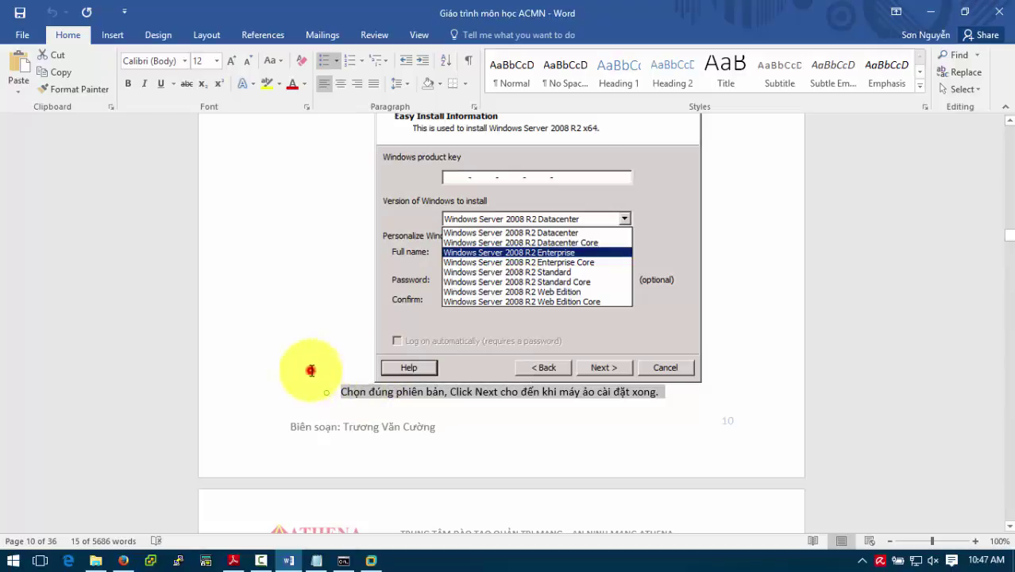
left_click(370, 560)
left_click(517, 257)
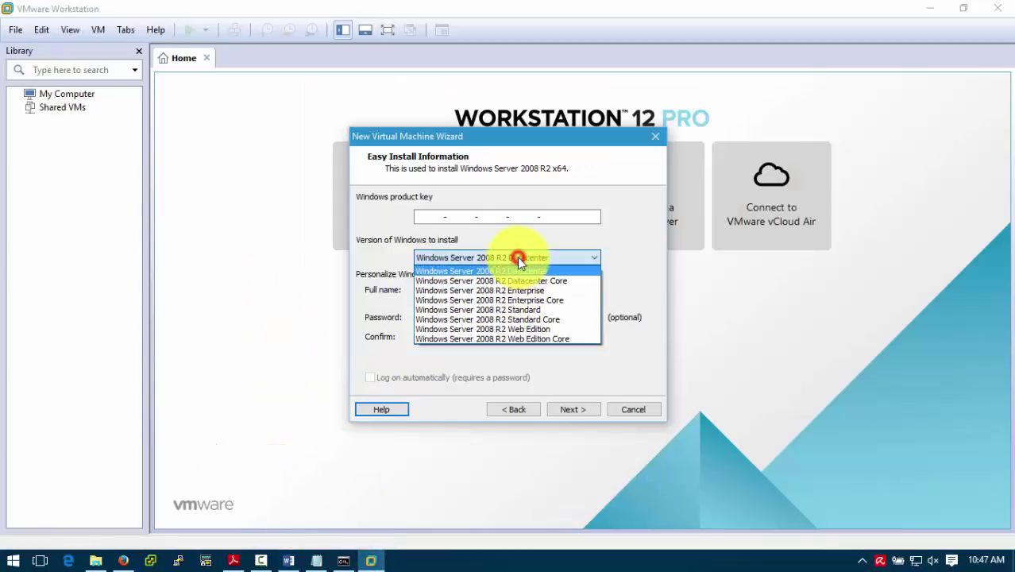
left_click(527, 291)
left_click_drag(509, 290, 383, 275)
type("adminsitrator")
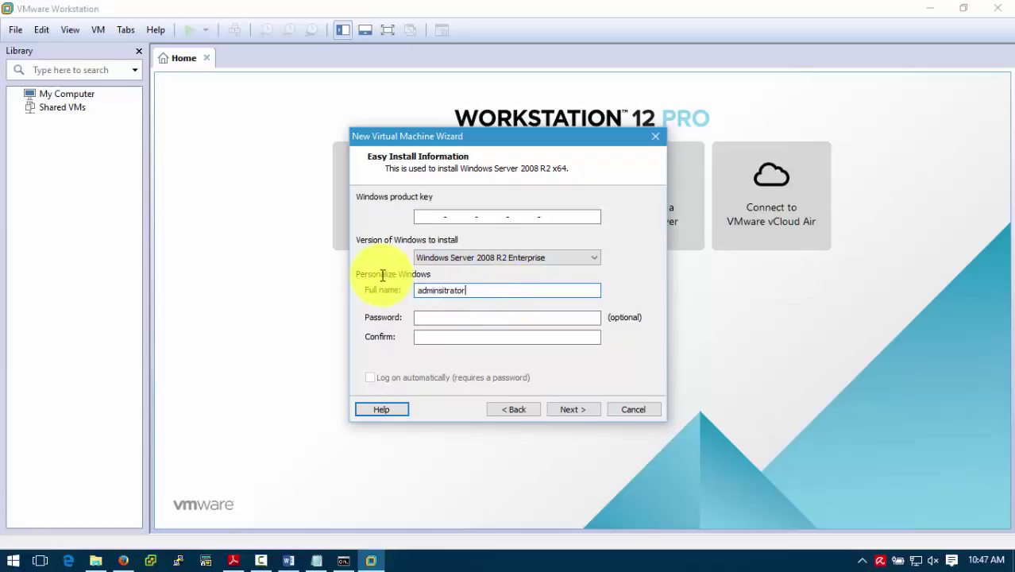
- Continue without a product key, keep the default name, location and 40 GB split disk, and create the virtual machine powered on
left_click(572, 409)
left_click(571, 409)
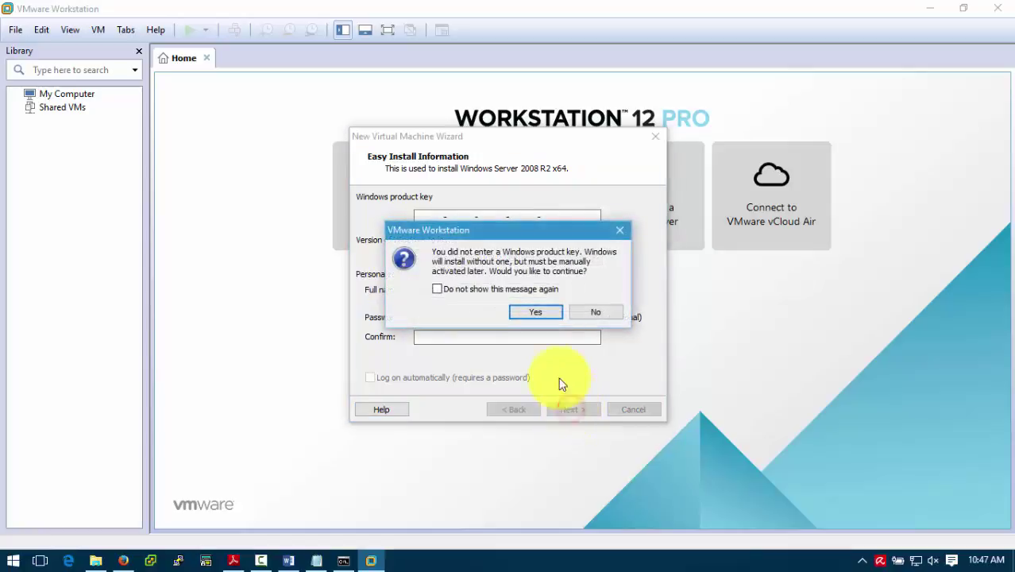
left_click(534, 312)
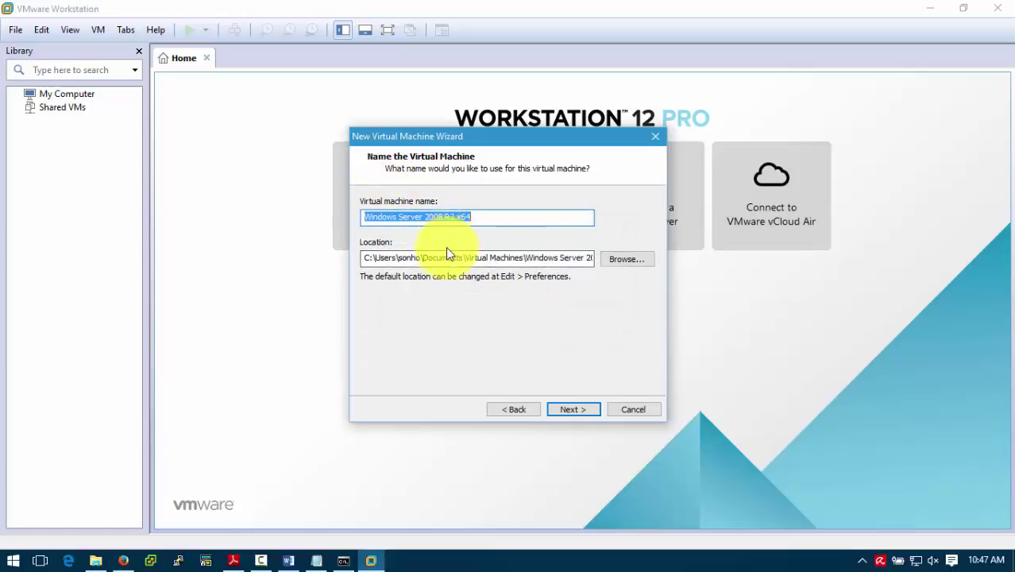
left_click(574, 412)
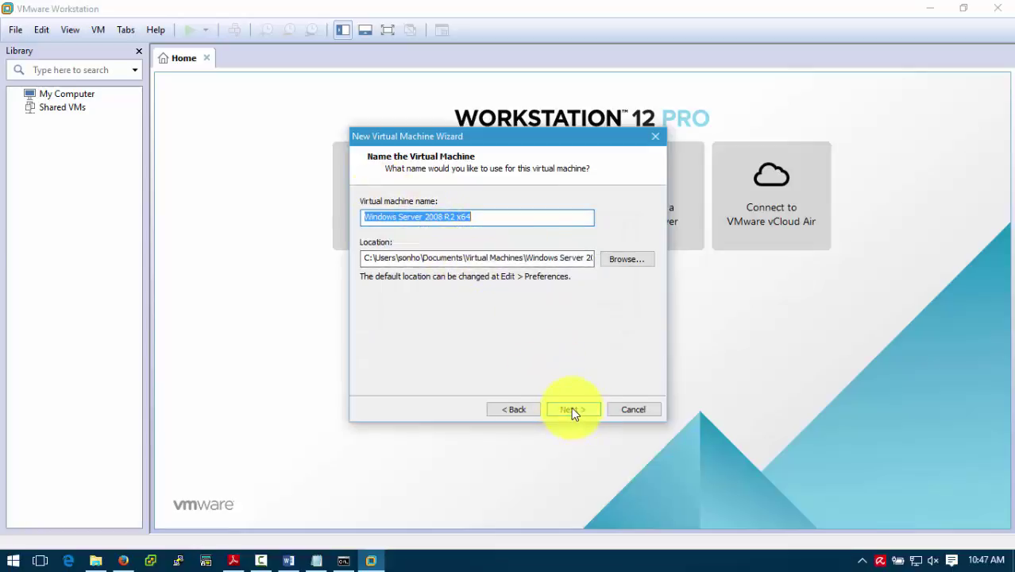
left_click(571, 409)
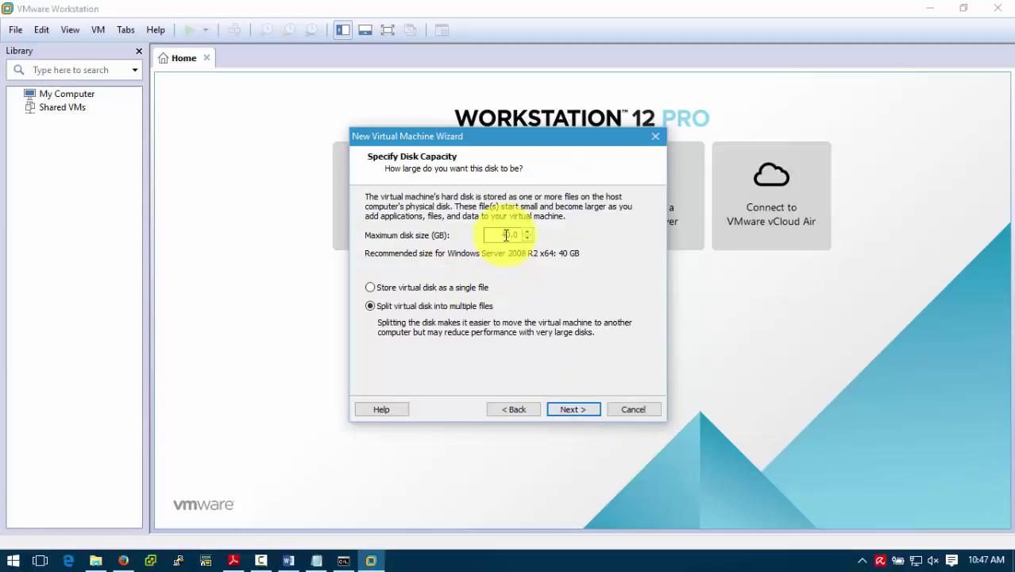
left_click(568, 409)
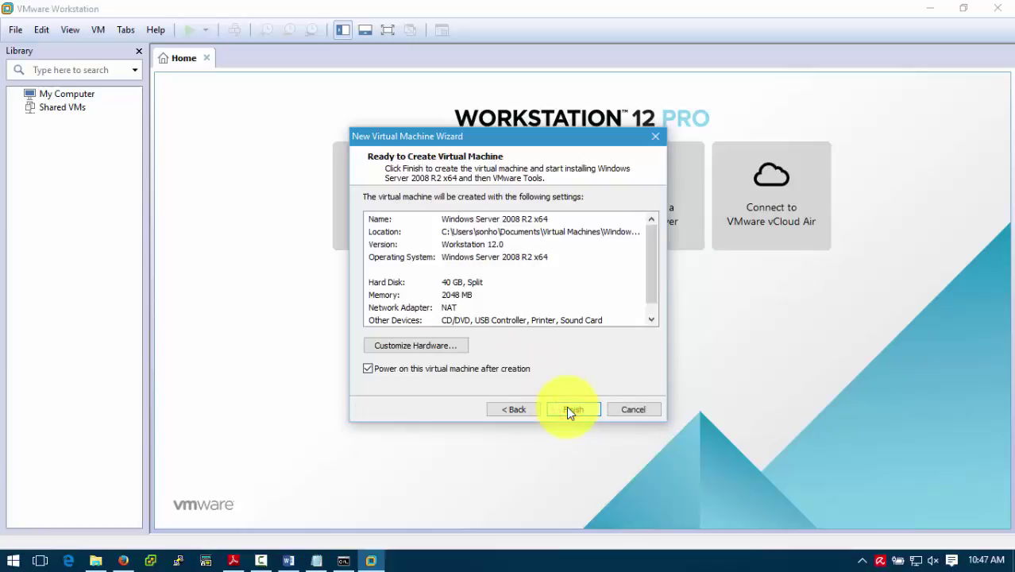
left_click(568, 409)
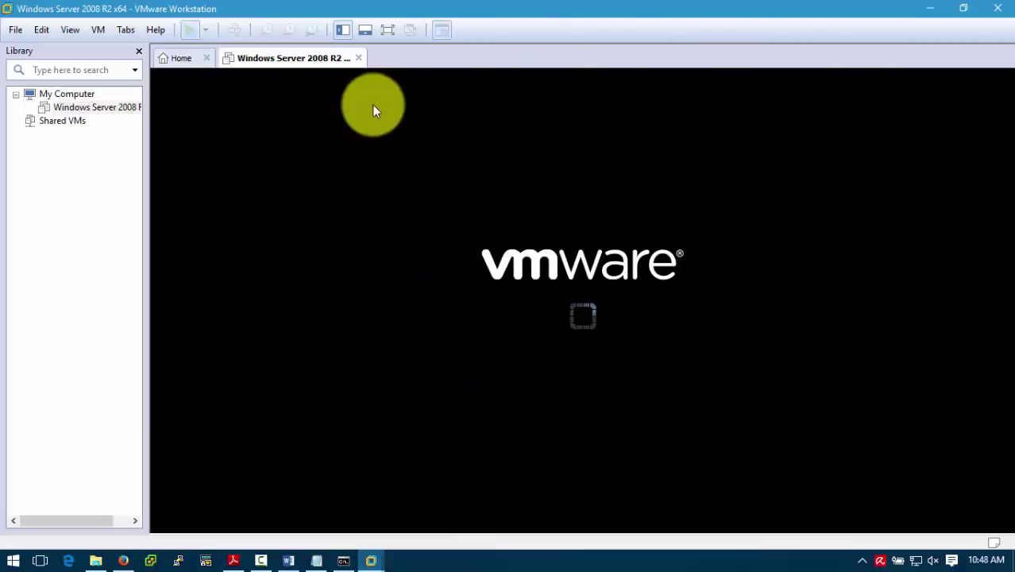
- Consult the Word guide's notes on the Windows version choice and the network diagram, and return to VMware Workstation
left_click(1003, 469)
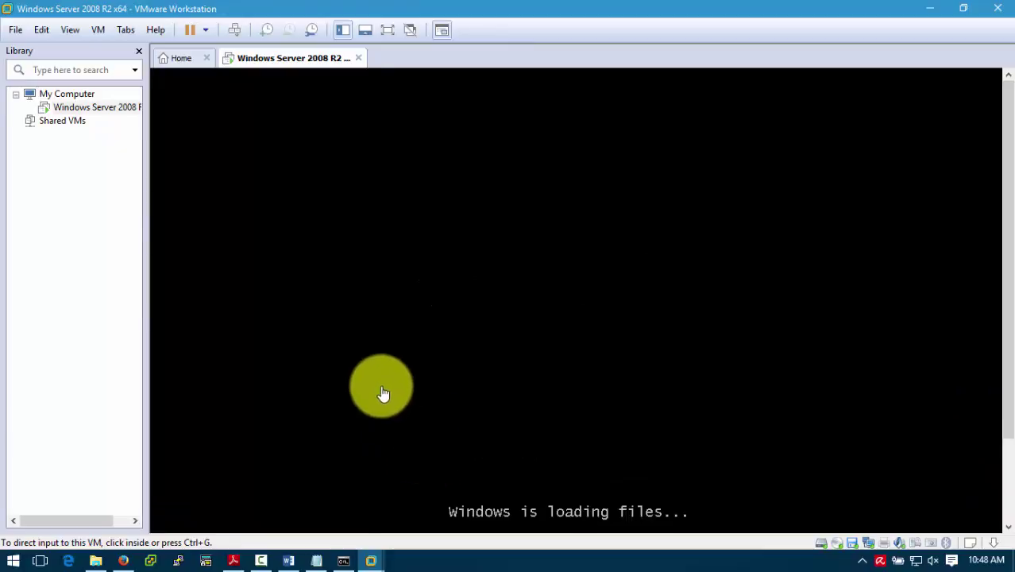
left_click(289, 561)
scroll(467, 461, "down", 6)
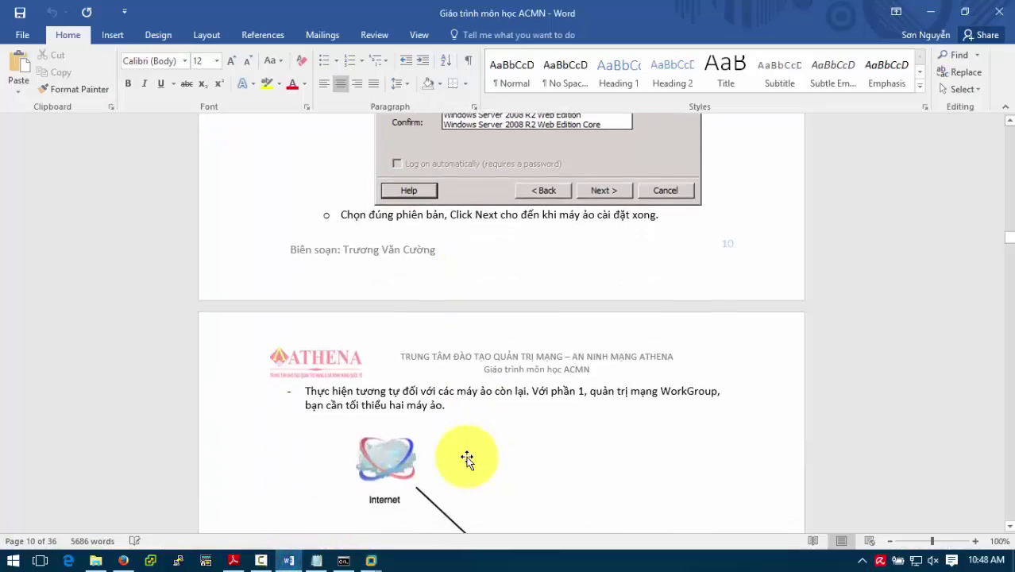
scroll(467, 460, "down", 4)
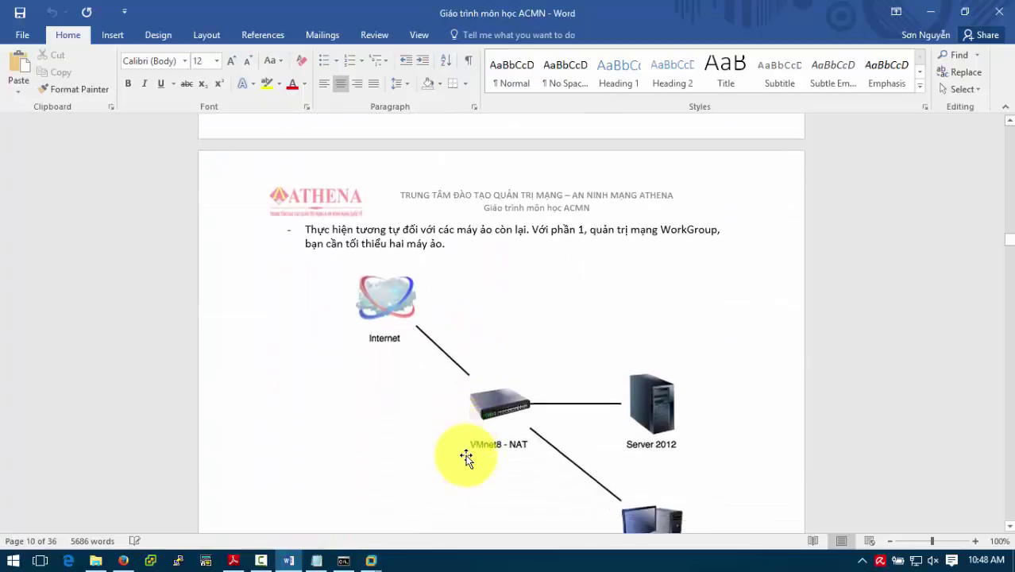
scroll(465, 459, "up", 10)
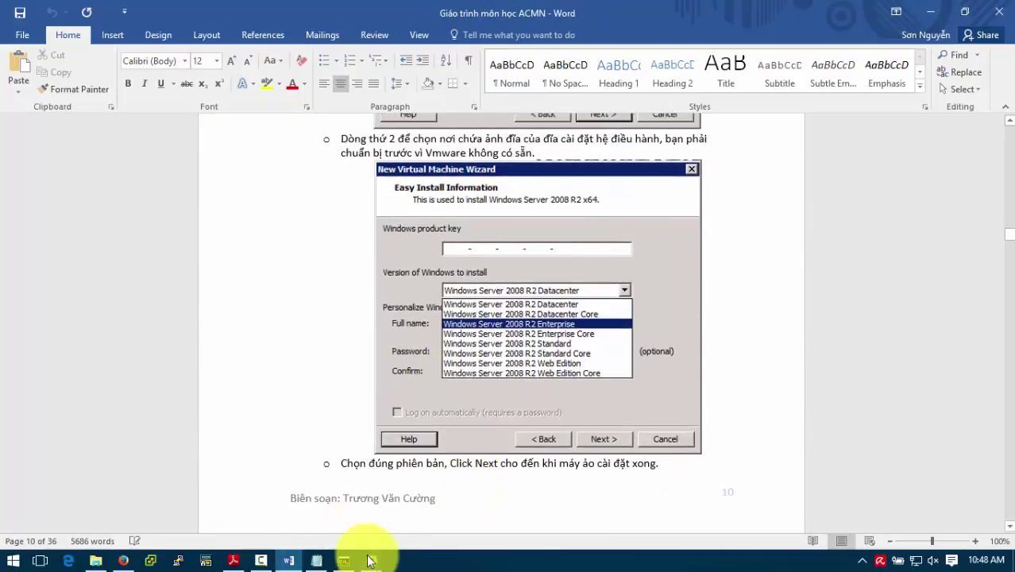
mouse_move(369, 556)
left_click(429, 492)
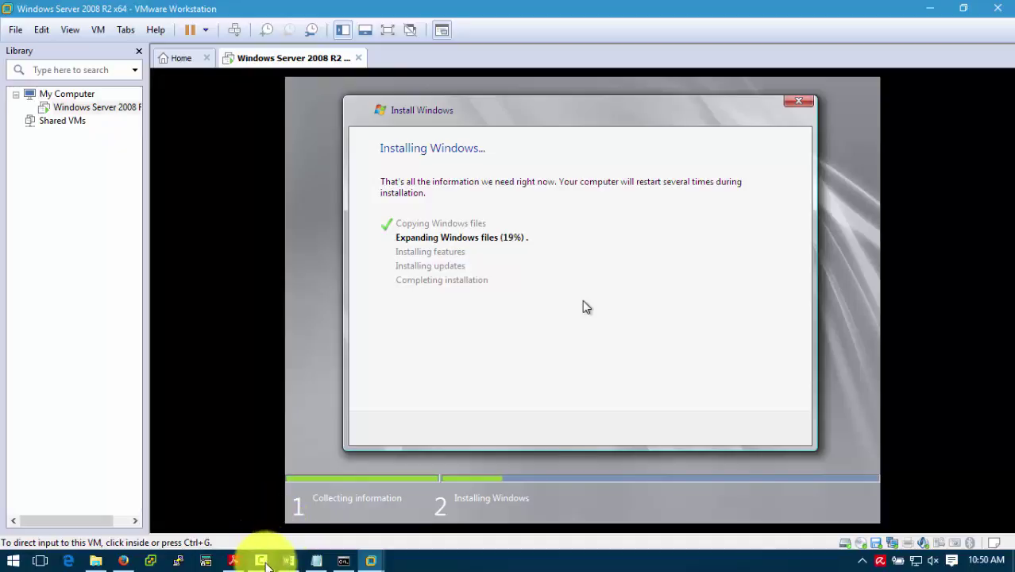
left_click(262, 561)
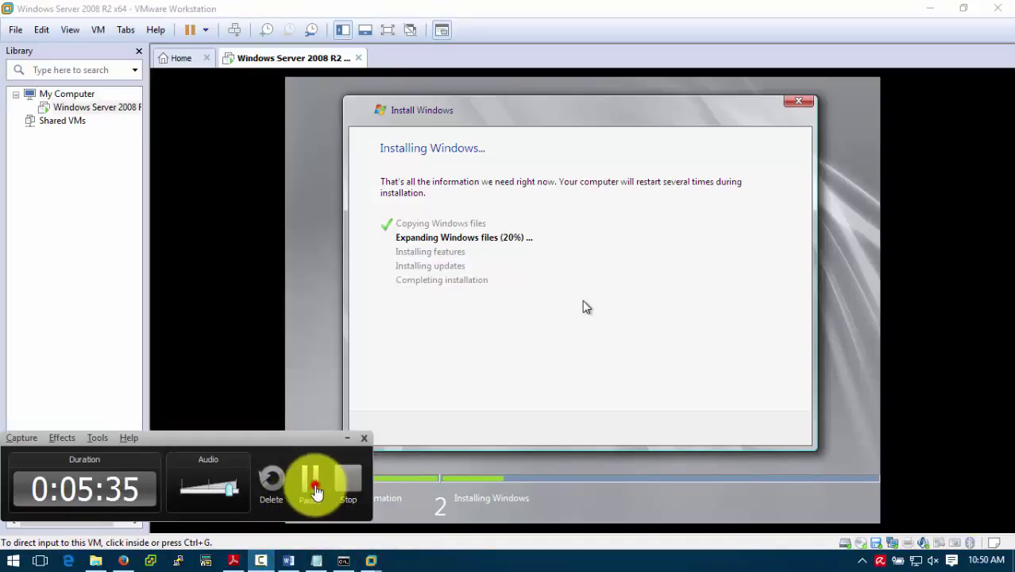
left_click(310, 480)
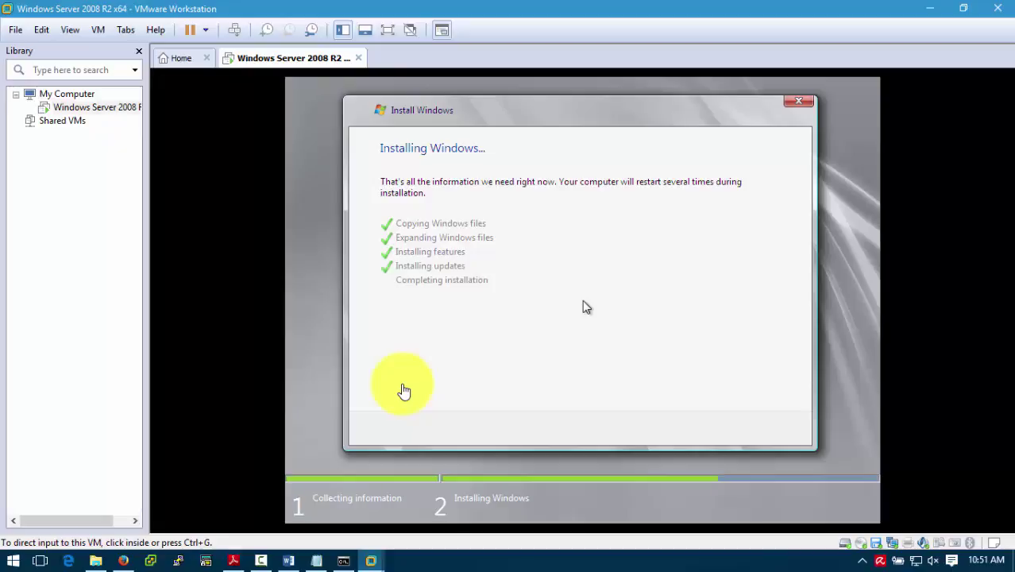
left_click(756, 433)
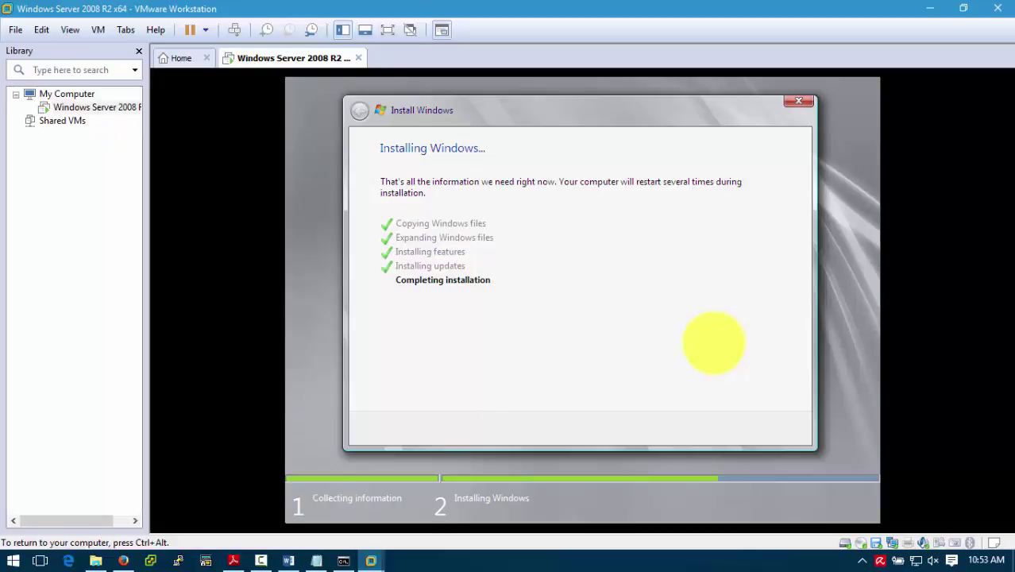
key("ctrl+alt")
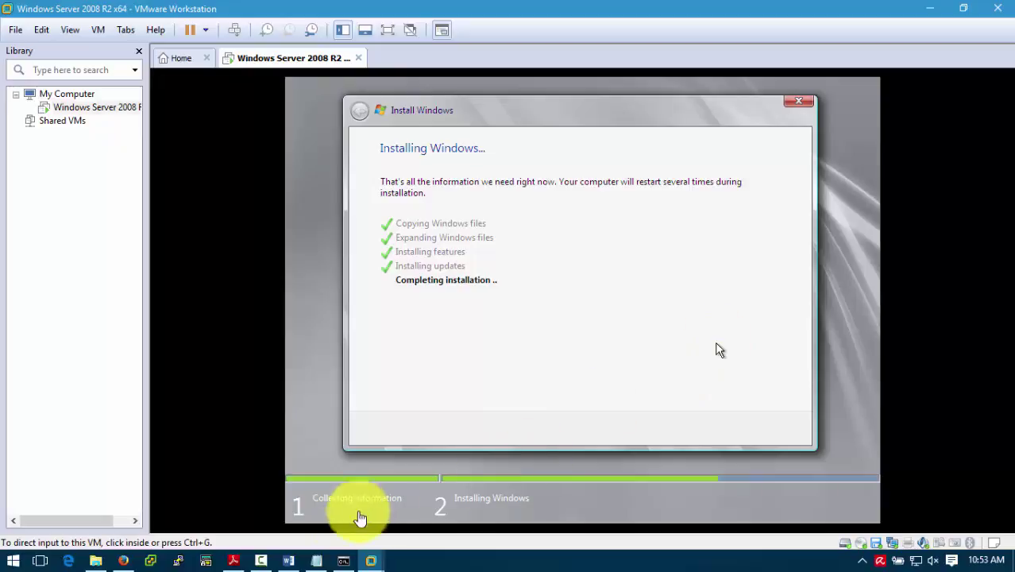
left_click(261, 560)
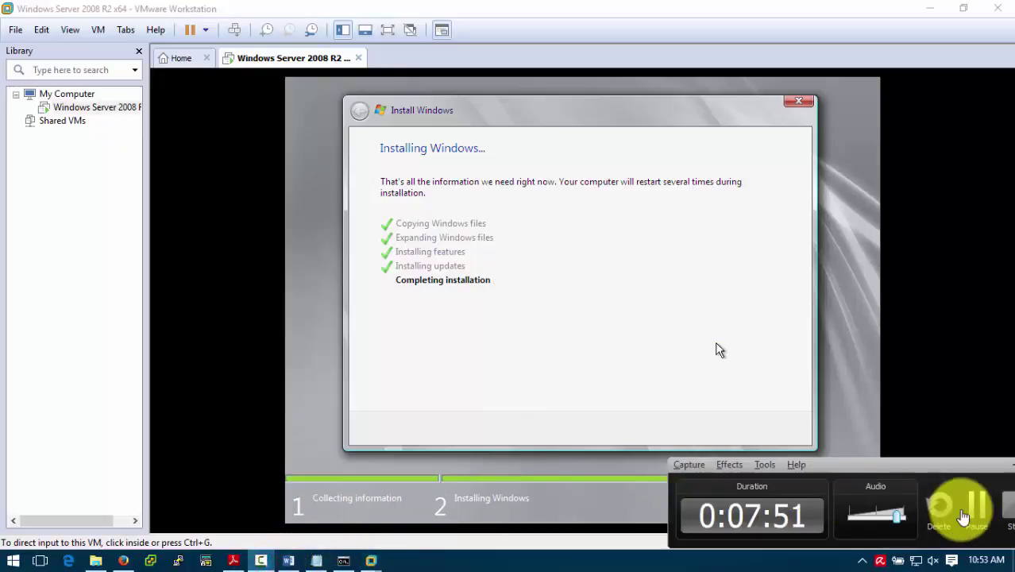
left_click(976, 509)
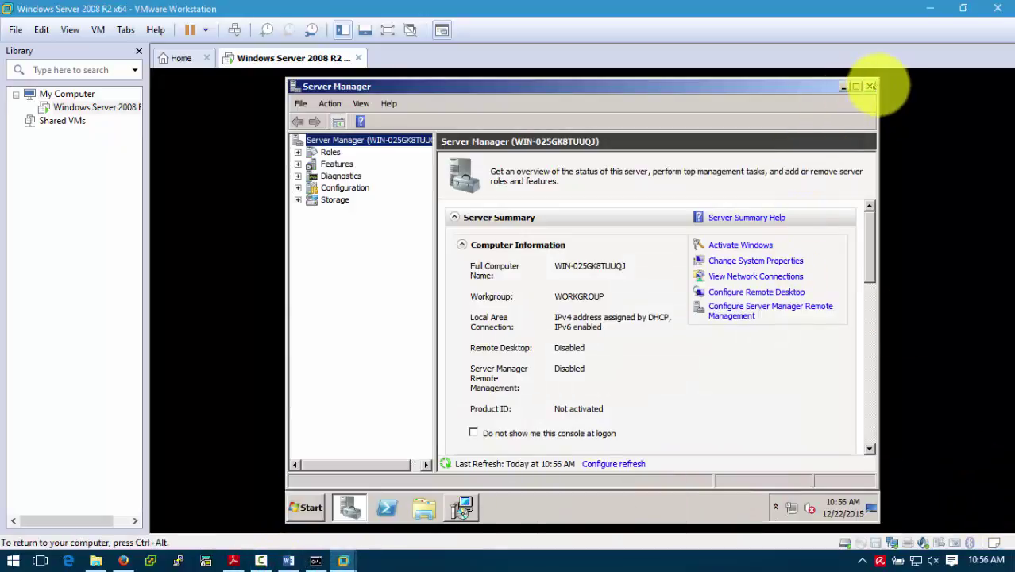
- Close the guest's Server Manager and, after the restart, fit the guest desktop to the VMware Workstation window
left_click(870, 87)
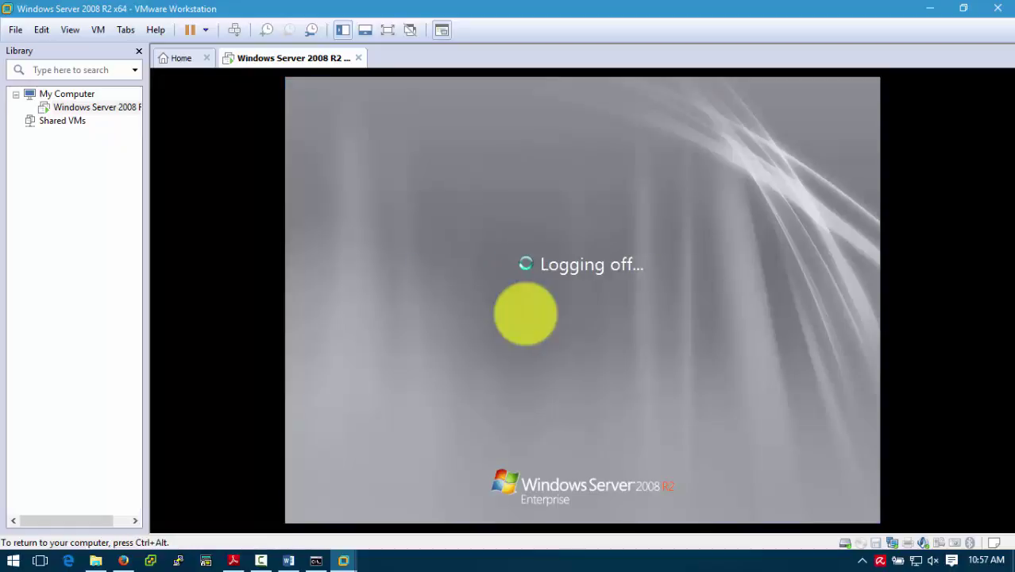
left_click(261, 561)
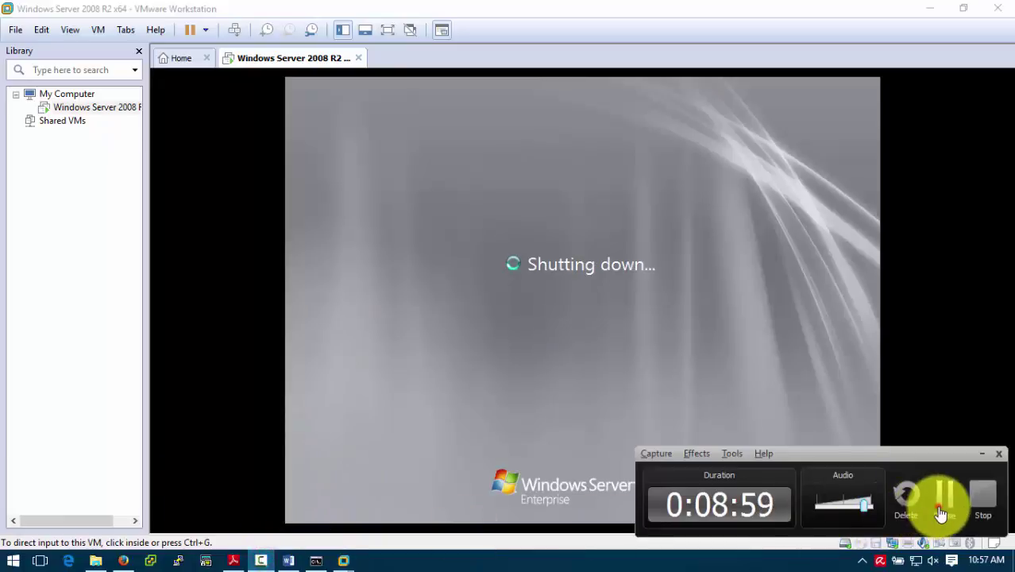
left_click(941, 515)
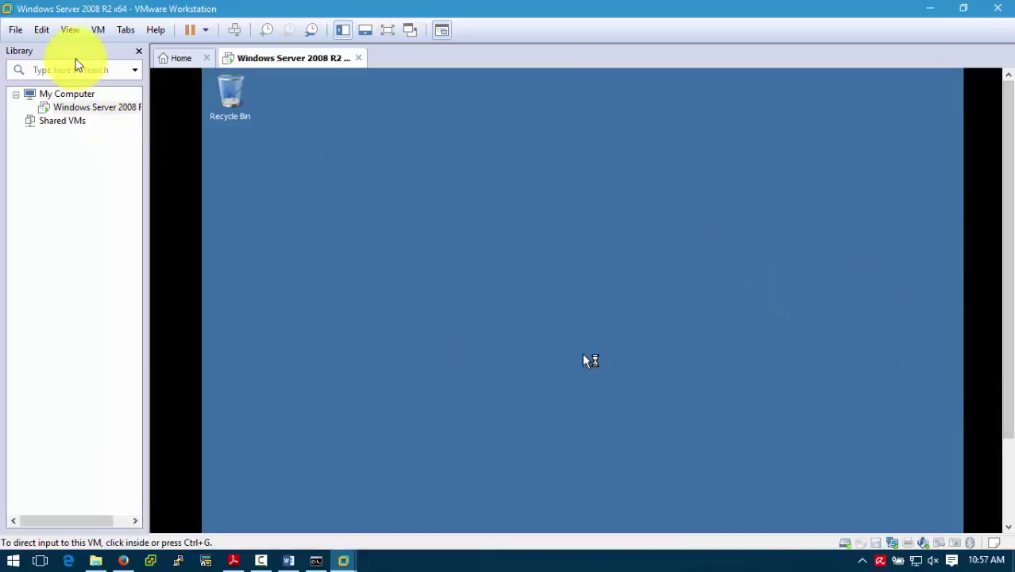
left_click(71, 29)
left_click(87, 109)
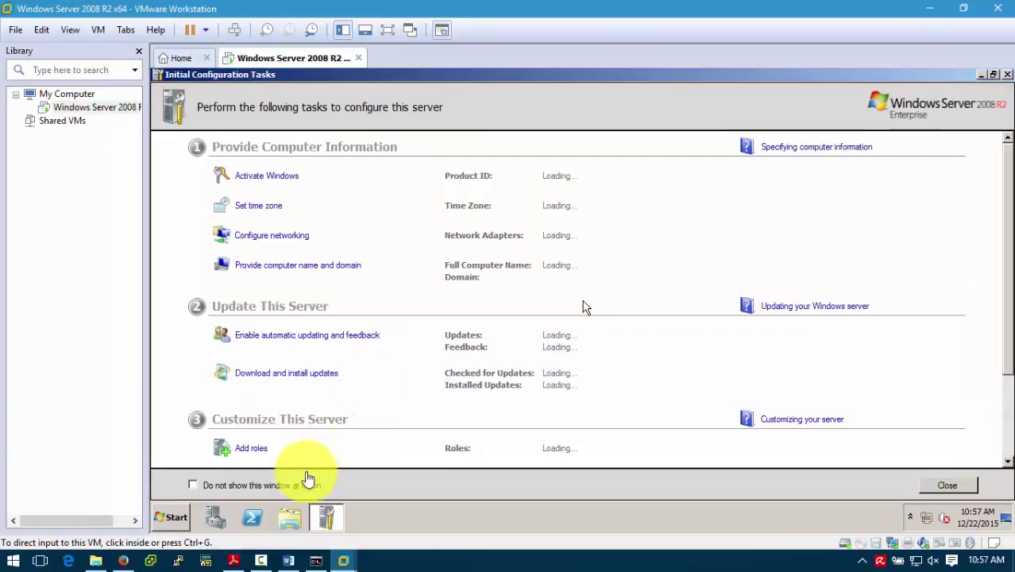
- Read the Word guide's instructions on building the virtual machine model and using a common NAT Network Adapter mode for all machines
left_click(291, 563)
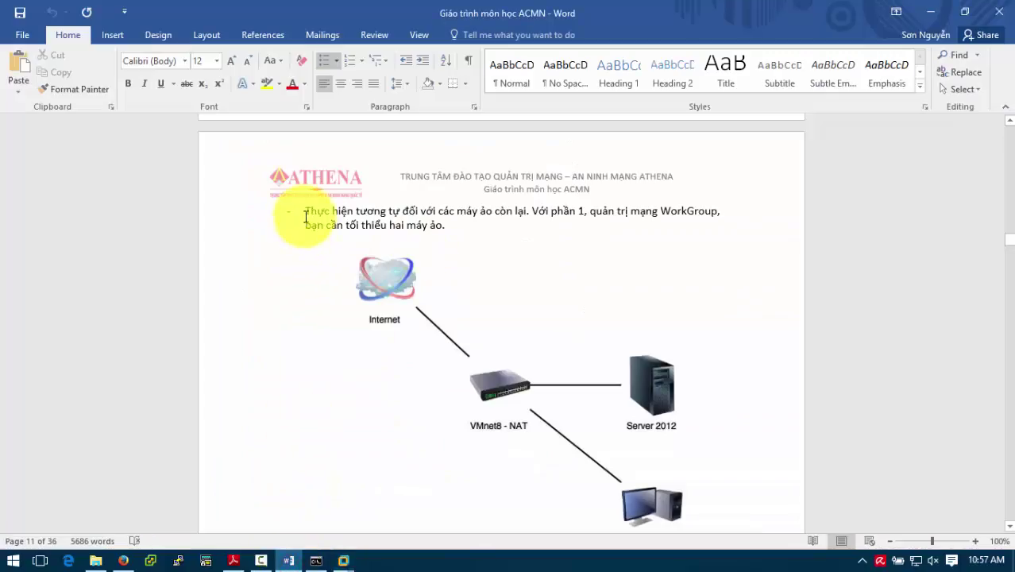
left_click_drag(307, 211, 453, 226)
left_click(479, 276)
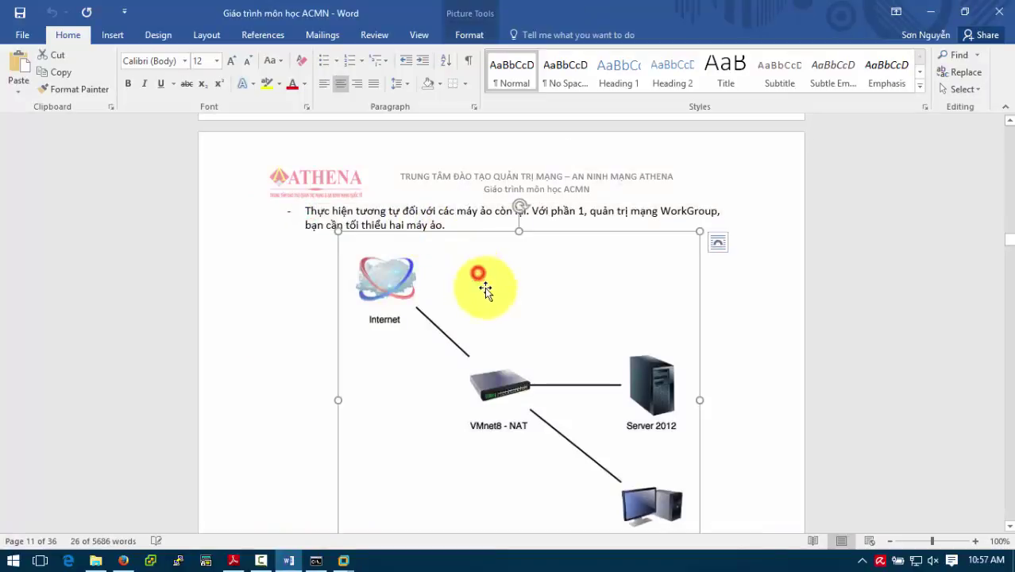
scroll(490, 293, "down", 4)
scroll(490, 293, "down", 4)
left_click(297, 270)
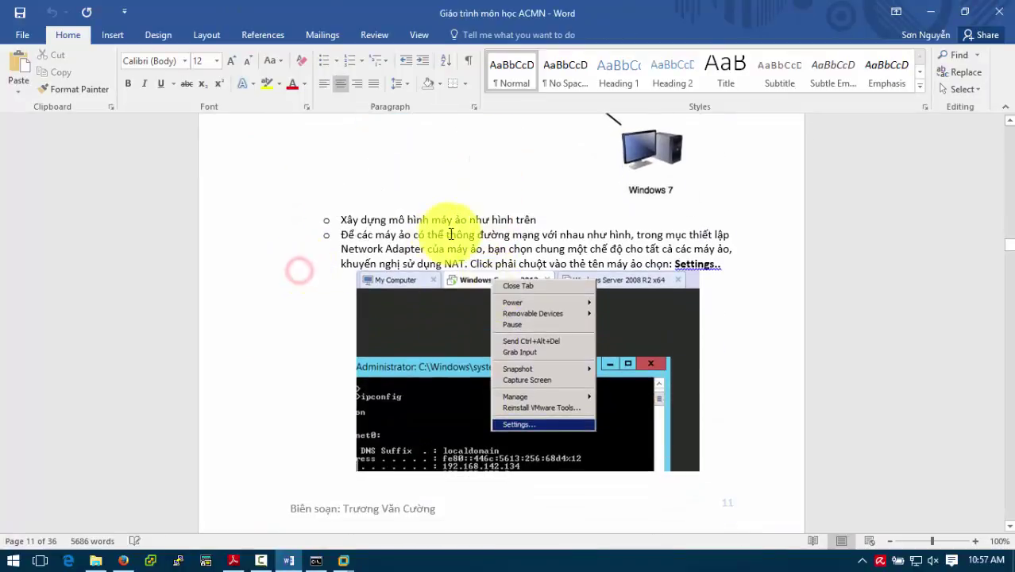
left_click_drag(341, 219, 526, 219)
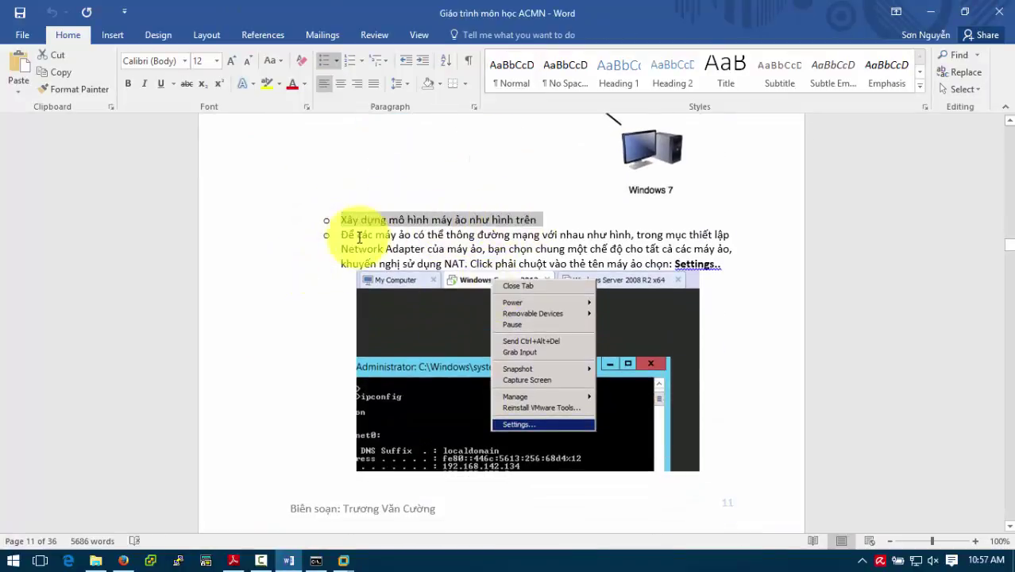
left_click_drag(341, 235, 722, 264)
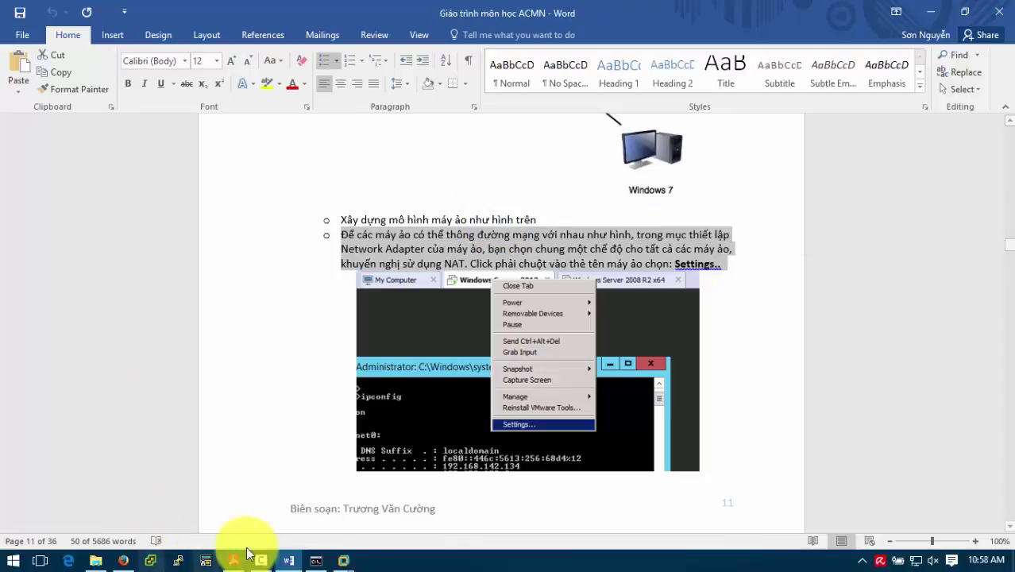
- Switch back to VMware Workstation and close the guest's Initial Configuration Tasks window
left_click(343, 560)
left_click(373, 496)
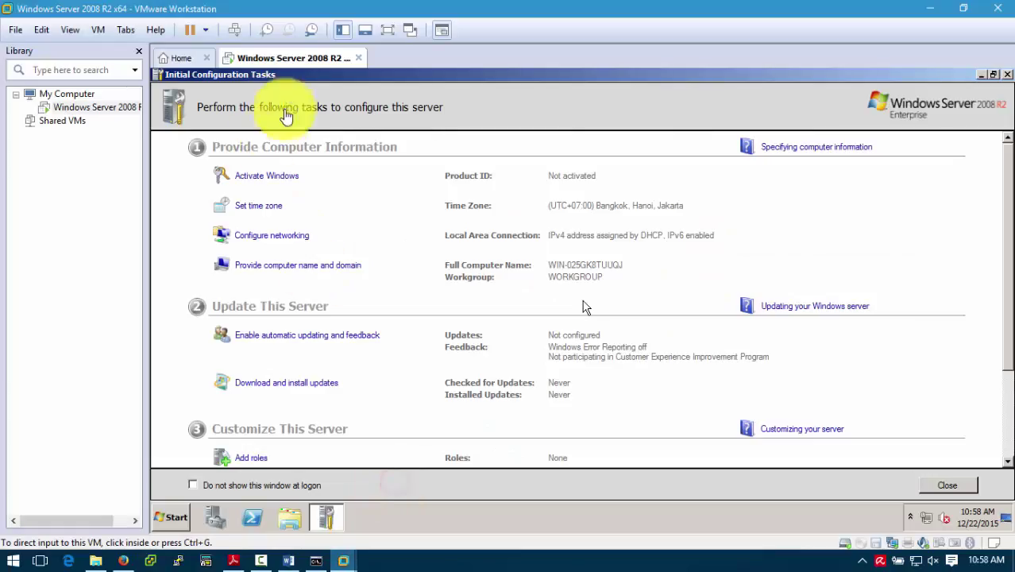
left_click(1006, 74)
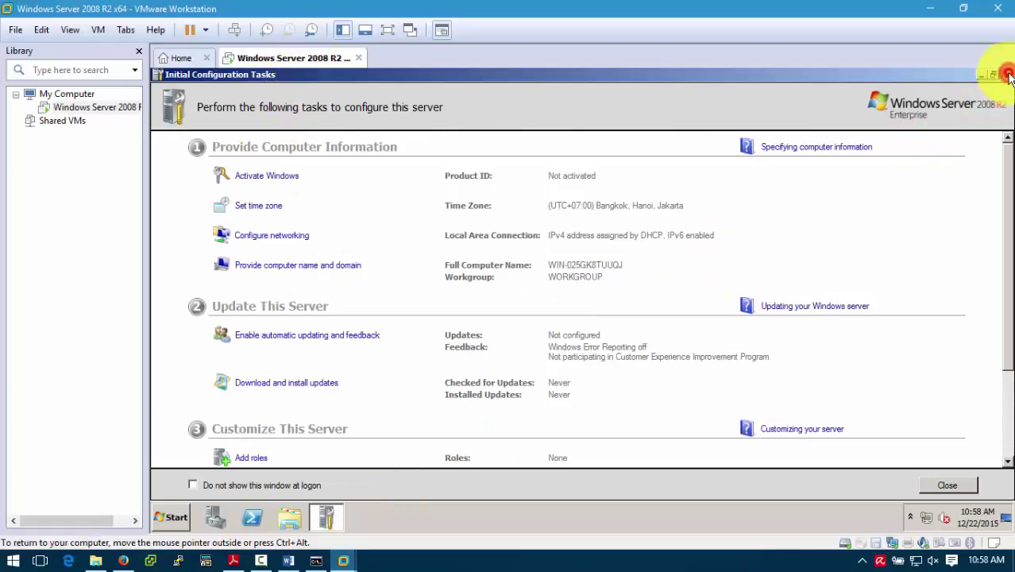
- In the virtual machine's settings, check the Network Adapter's connection mode and accept it as NAT, and close the guest's Server Manager
right_click(316, 67)
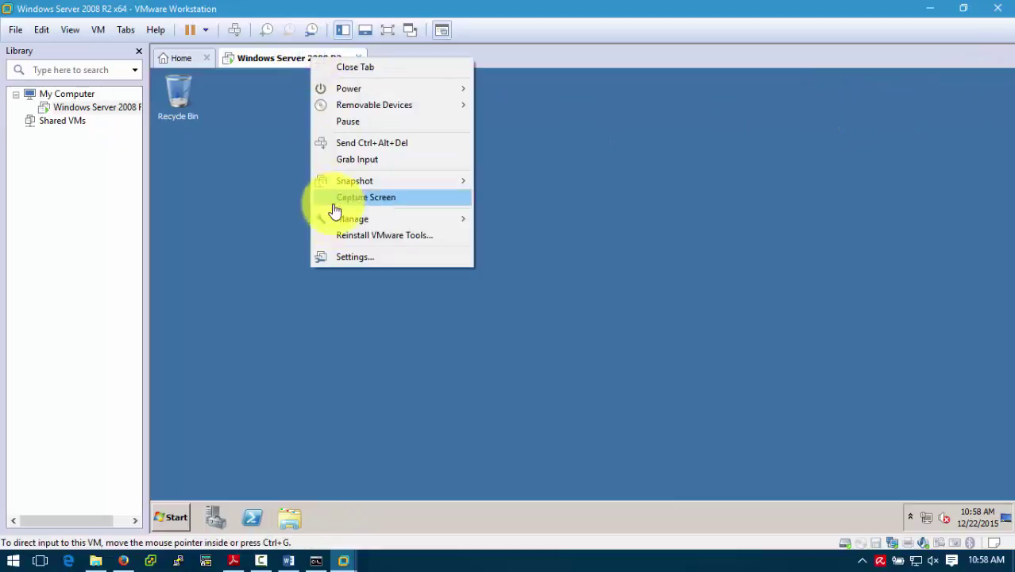
left_click(350, 256)
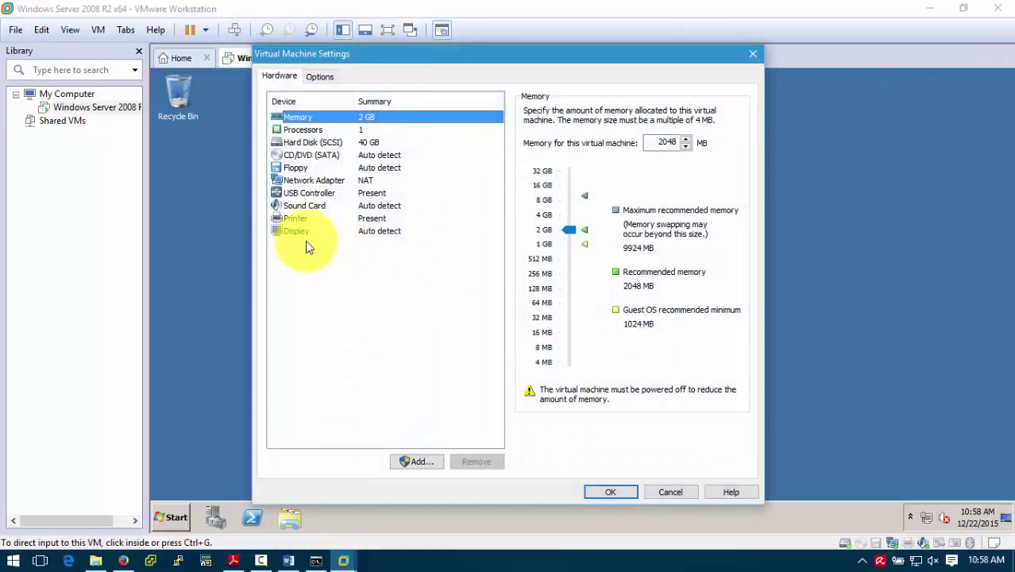
left_click(305, 180)
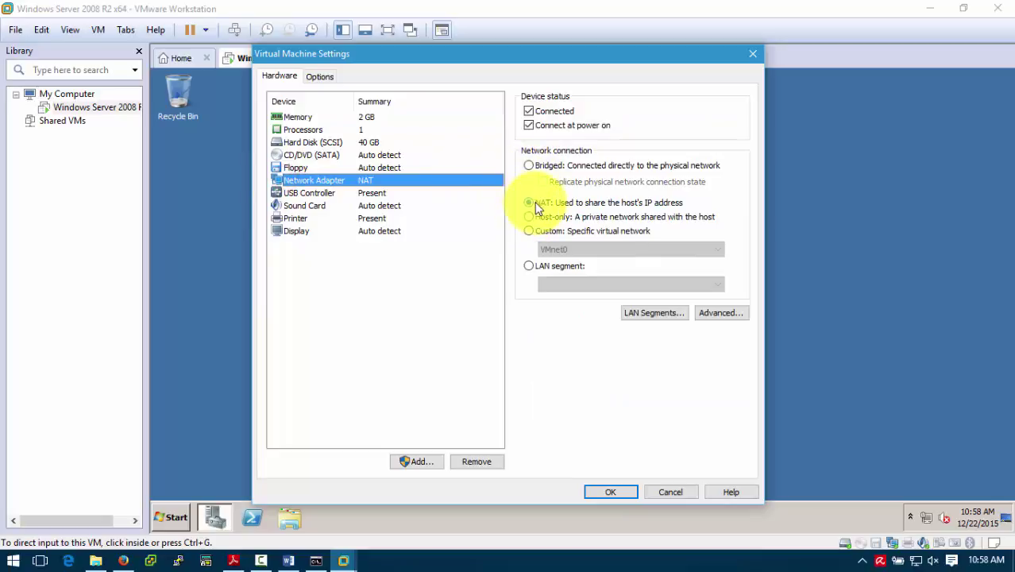
left_click(602, 492)
left_click(612, 493)
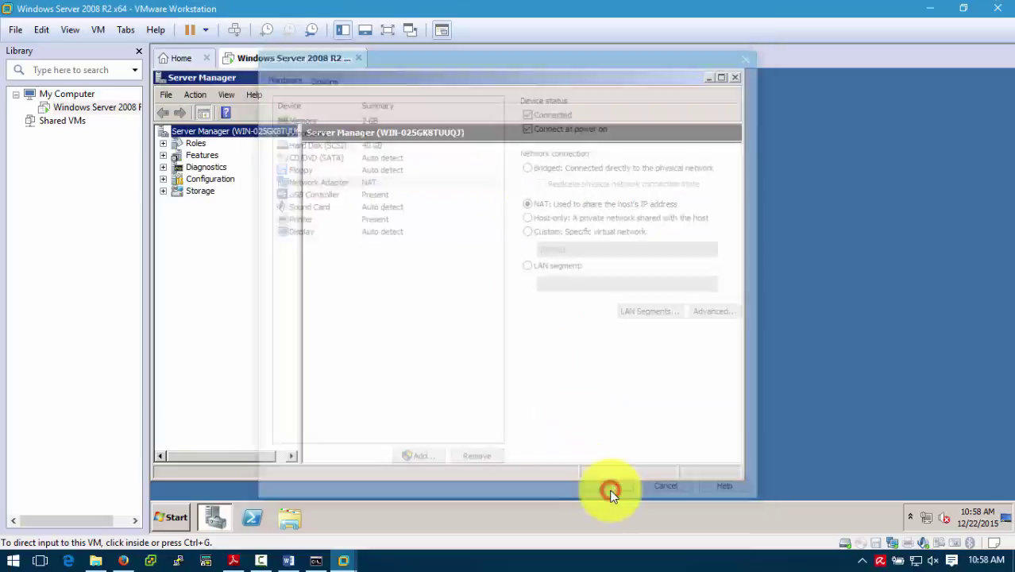
left_click(736, 77)
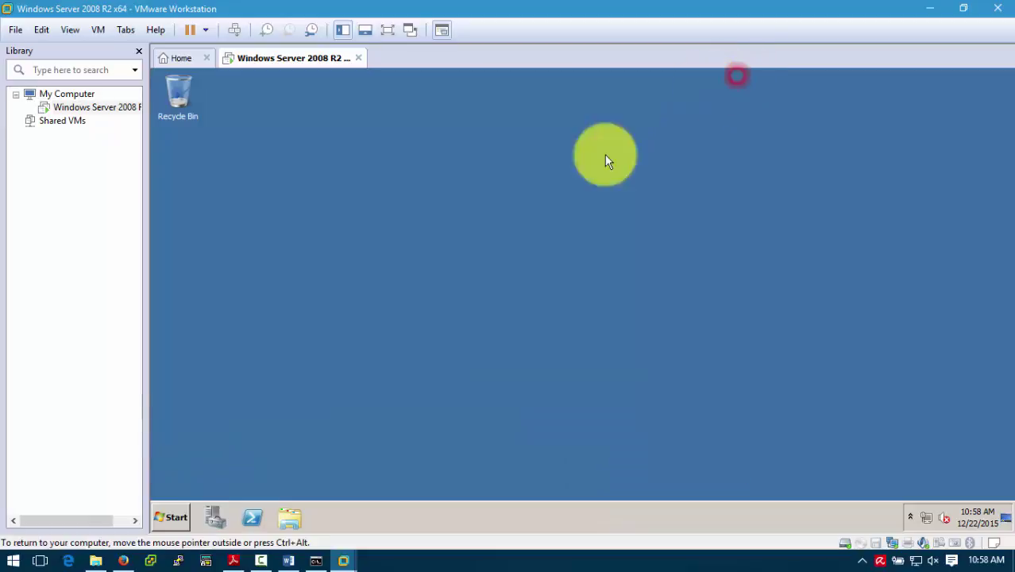
- Read the Word guide's remark on choosing other network modes, glance at the DHCP lesson, and return to VMware Workstation
left_click(285, 560)
scroll(386, 365, "down", 5)
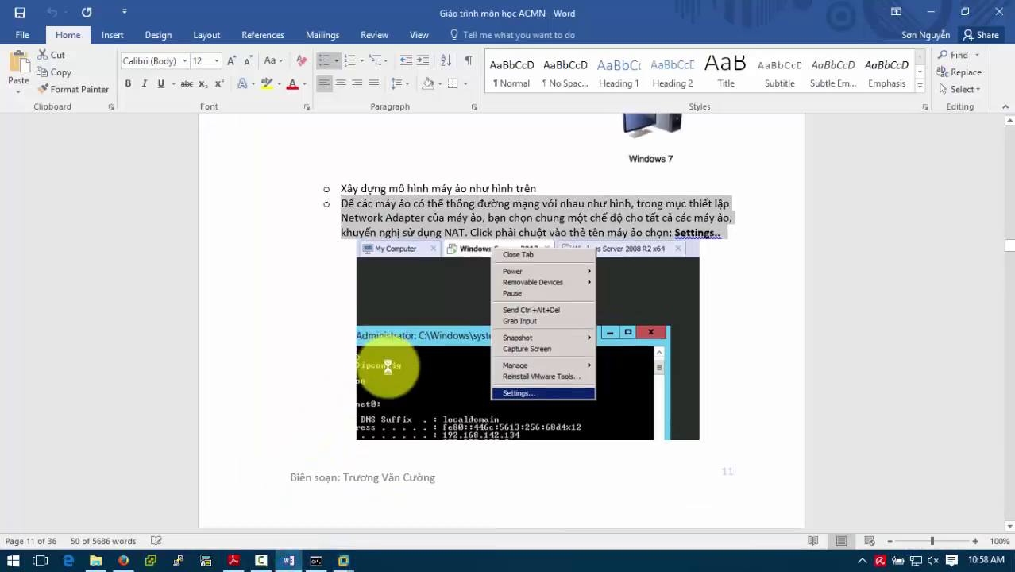
scroll(387, 398, "down", 6)
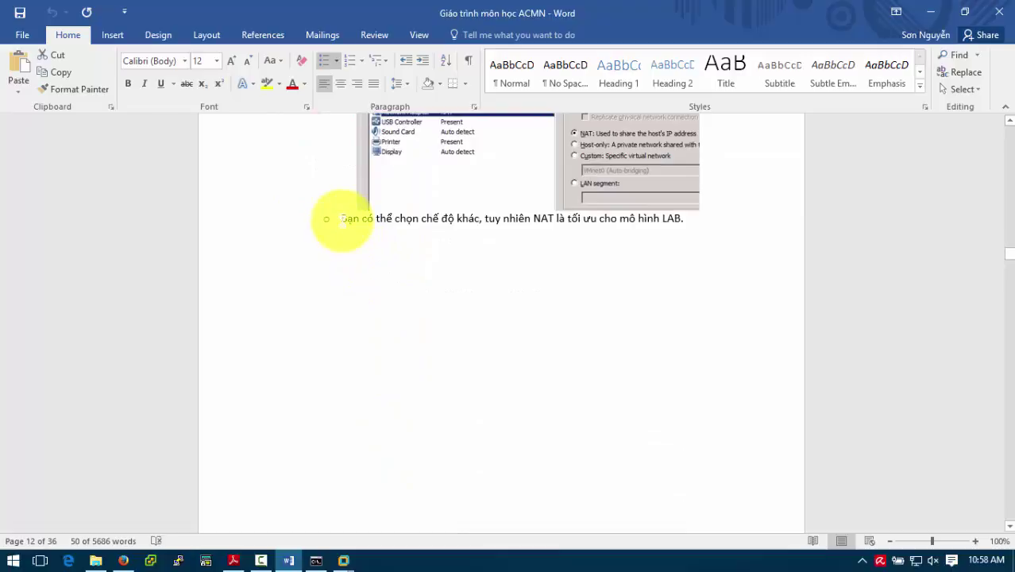
left_click_drag(342, 220, 651, 242)
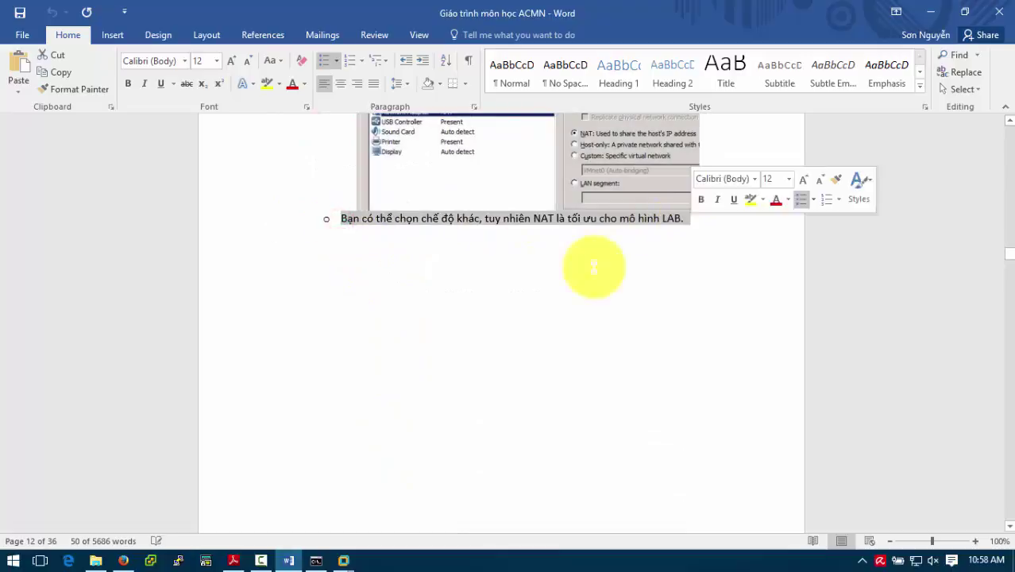
scroll(363, 357, "down", 1)
scroll(363, 358, "down", 10)
scroll(333, 341, "up", 9)
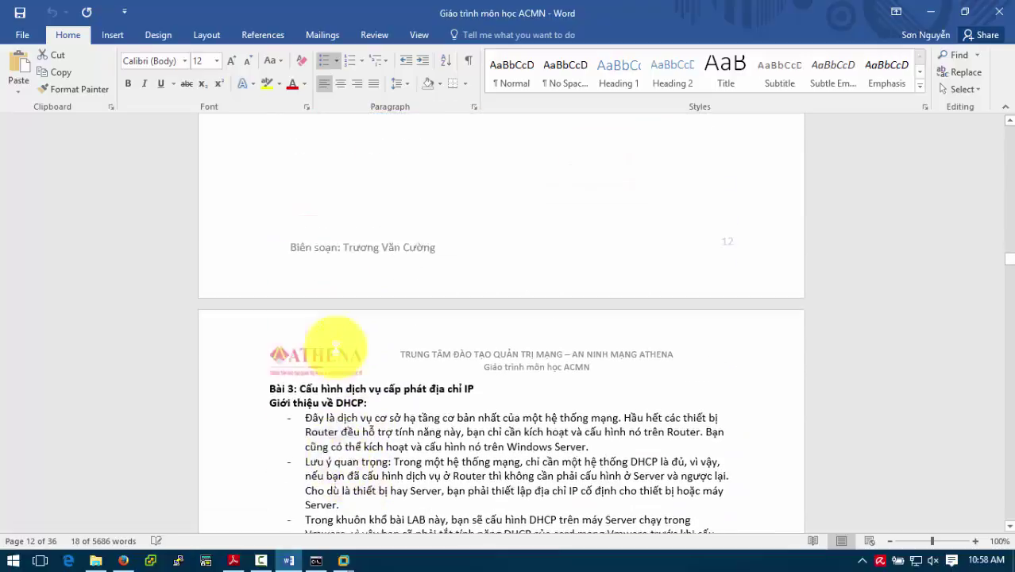
scroll(332, 350, "up", 3)
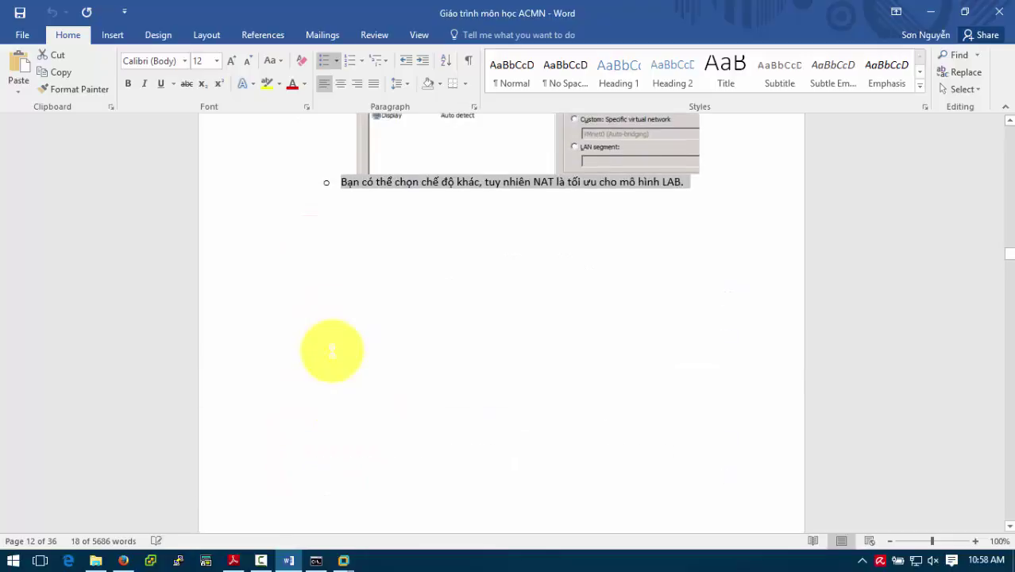
left_click(341, 561)
left_click(446, 471)
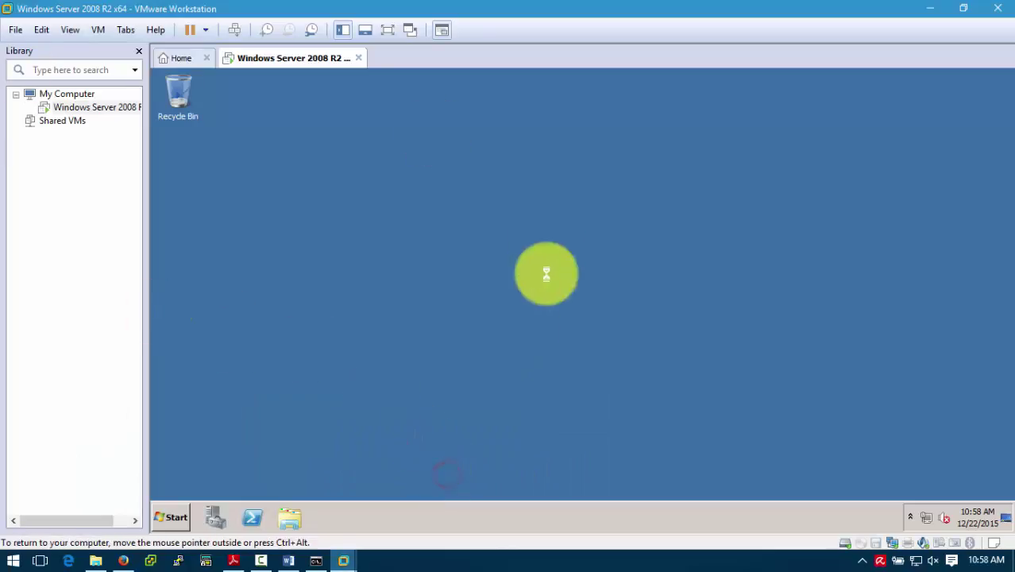